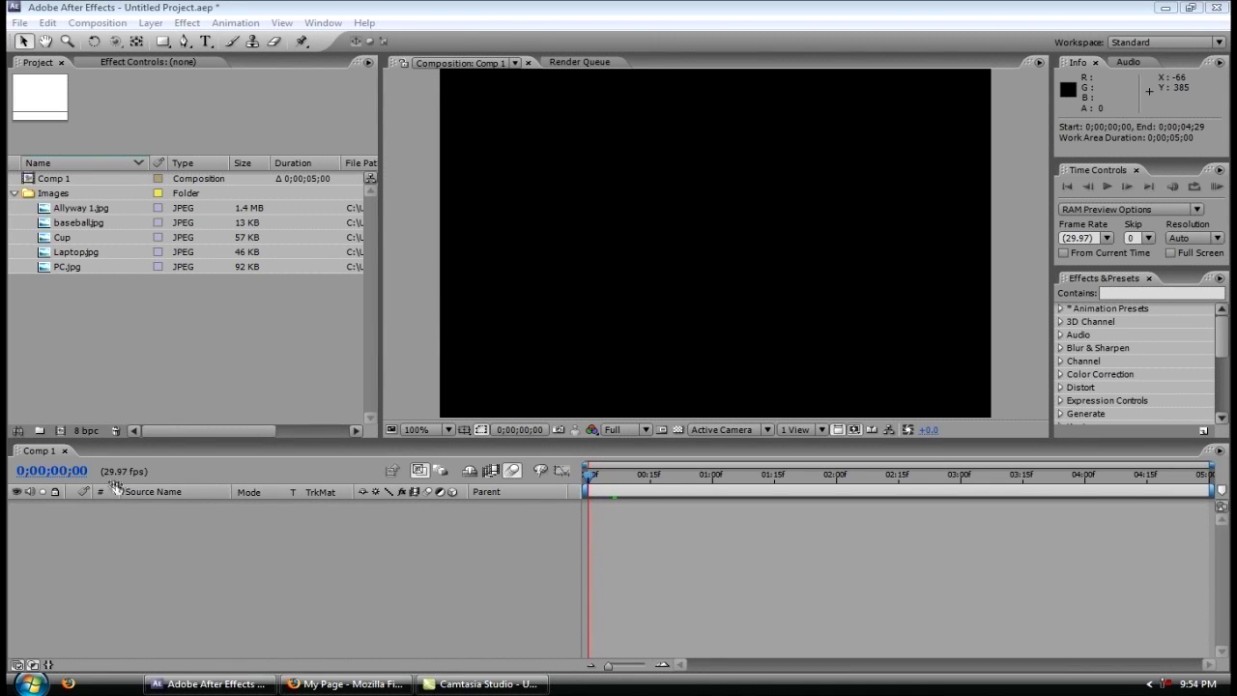
Open the Go to Time dialog to jump to a specific time in Comp 1
{"action": "left_click", "coordinate": [72, 474]}
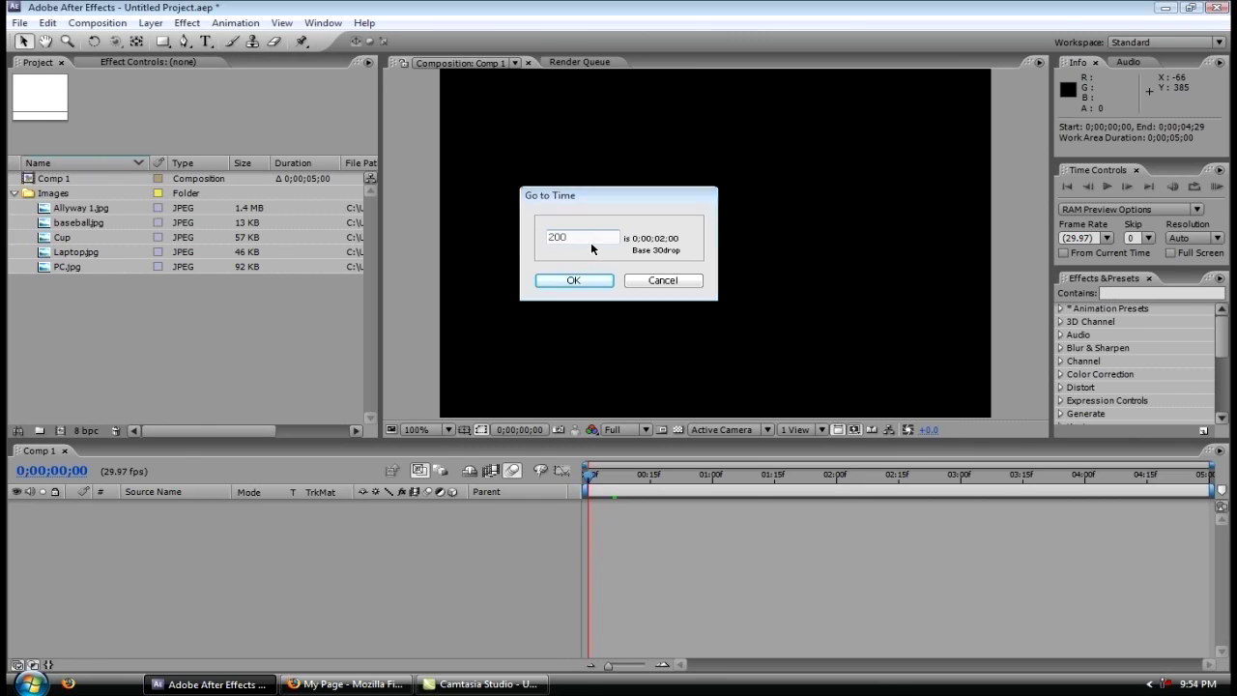
{"action": "key", "text": "Return"}
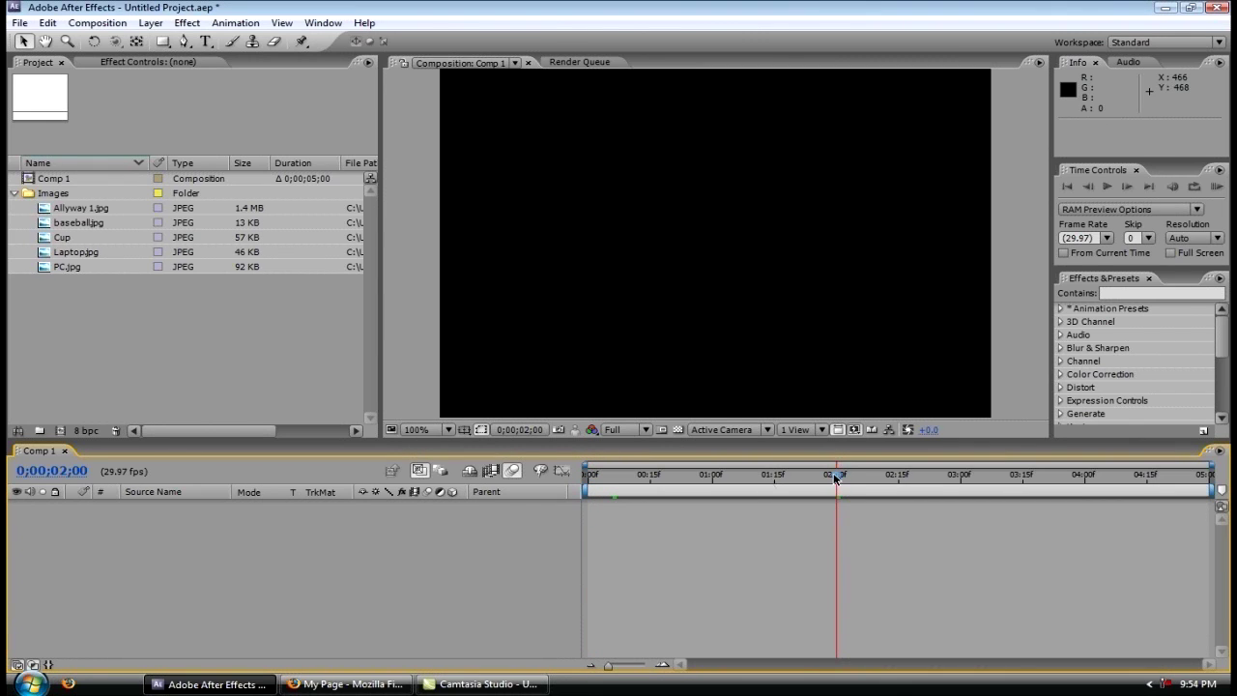
{"action": "left_click_drag", "start_coordinate": [60, 477], "coordinate": [76, 477]}
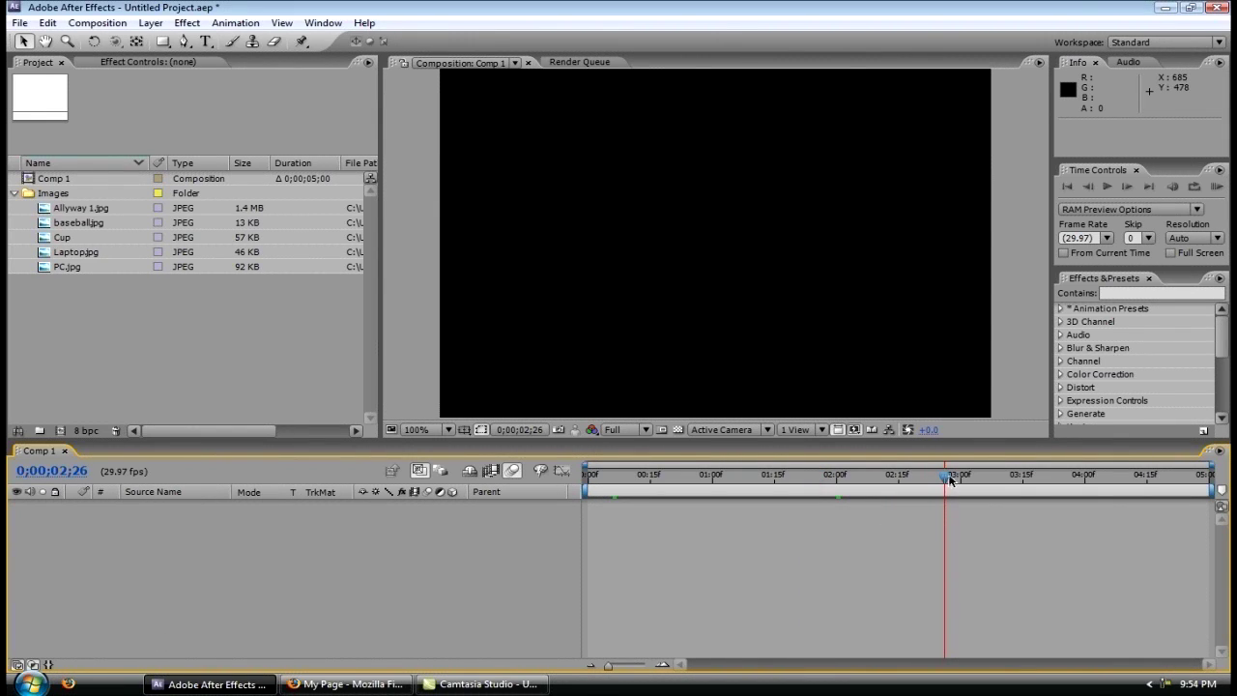
{"action": "mouse_move", "coordinate": [946, 475]}
{"action": "left_mouse_down"}
{"action": "mouse_move", "coordinate": [723, 475]}
{"action": "mouse_move", "coordinate": [957, 474]}
{"action": "left_mouse_up"}
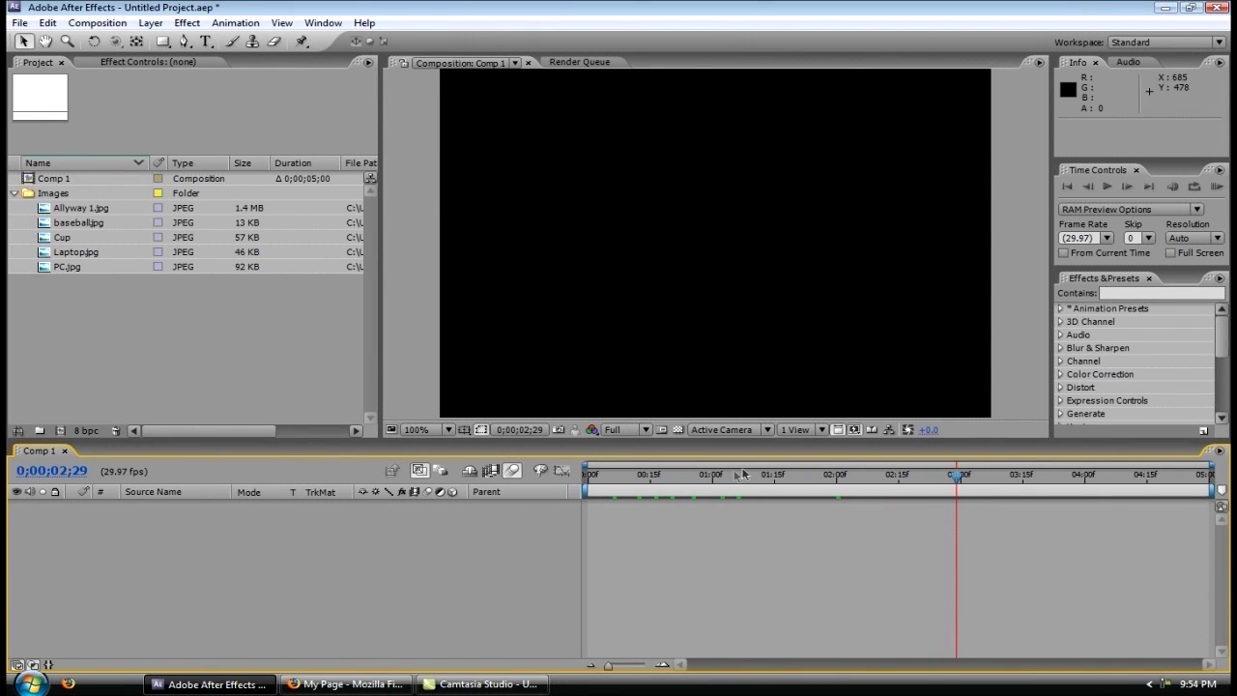
{"action": "key", "text": "Home"}
{"action": "left_click_drag", "start_coordinate": [690, 474], "coordinate": [589, 474]}
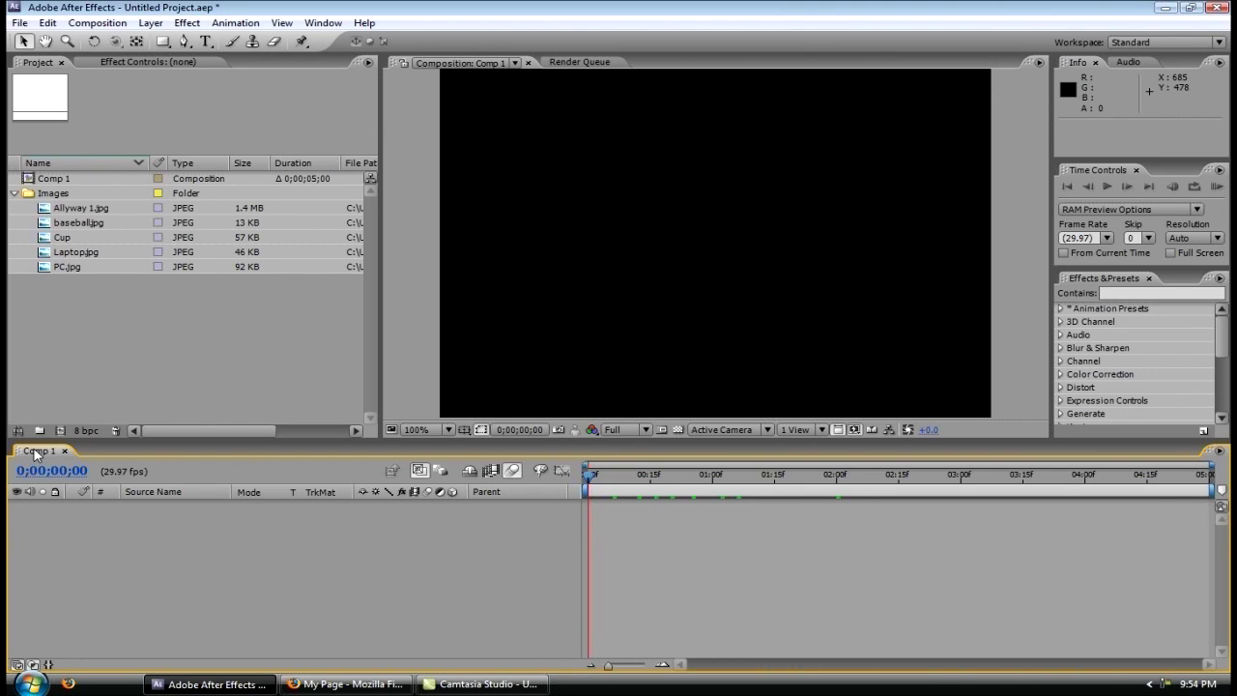
Create Comp 2 (720 x 480, 29.97 fps, 5 seconds) from the Project panel, then close its timeline
{"action": "right_click", "coordinate": [112, 331]}
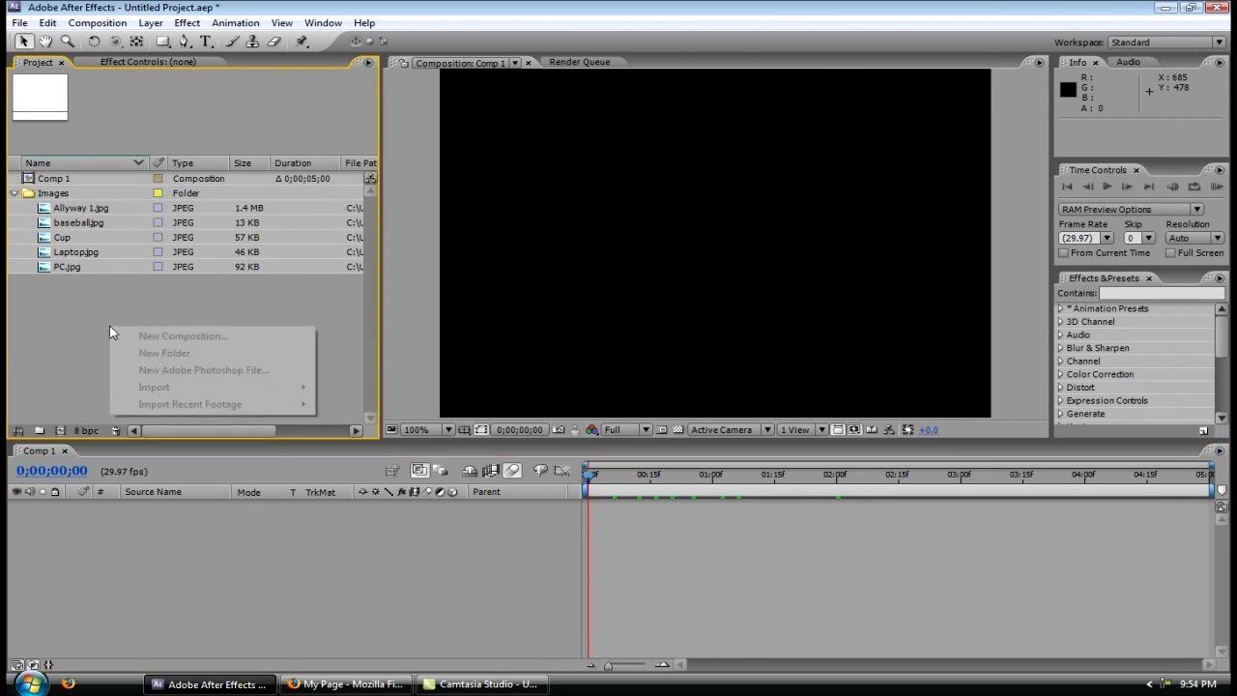
{"action": "left_click", "coordinate": [140, 336]}
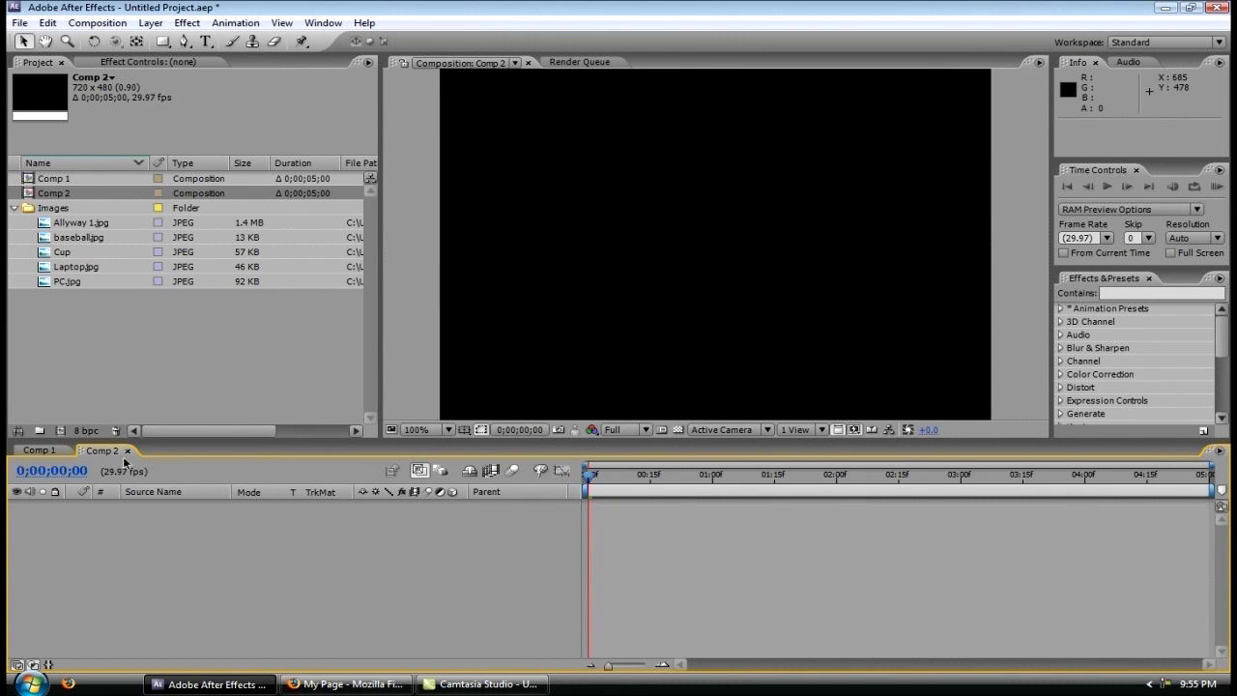
{"action": "left_click", "coordinate": [127, 452]}
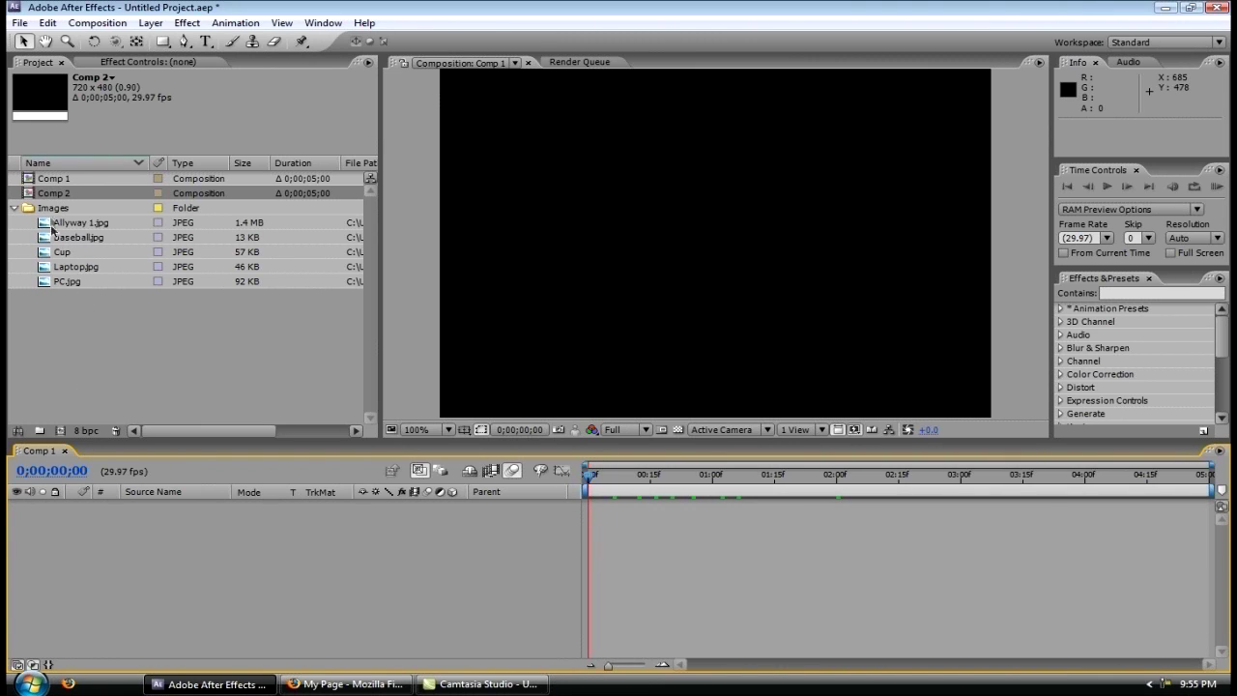
{"action": "left_click", "coordinate": [48, 196]}
Add Laptop.jpg and PC.jpg to Comp 2's timeline and close Comp 2
{"action": "double_click", "coordinate": [48, 195]}
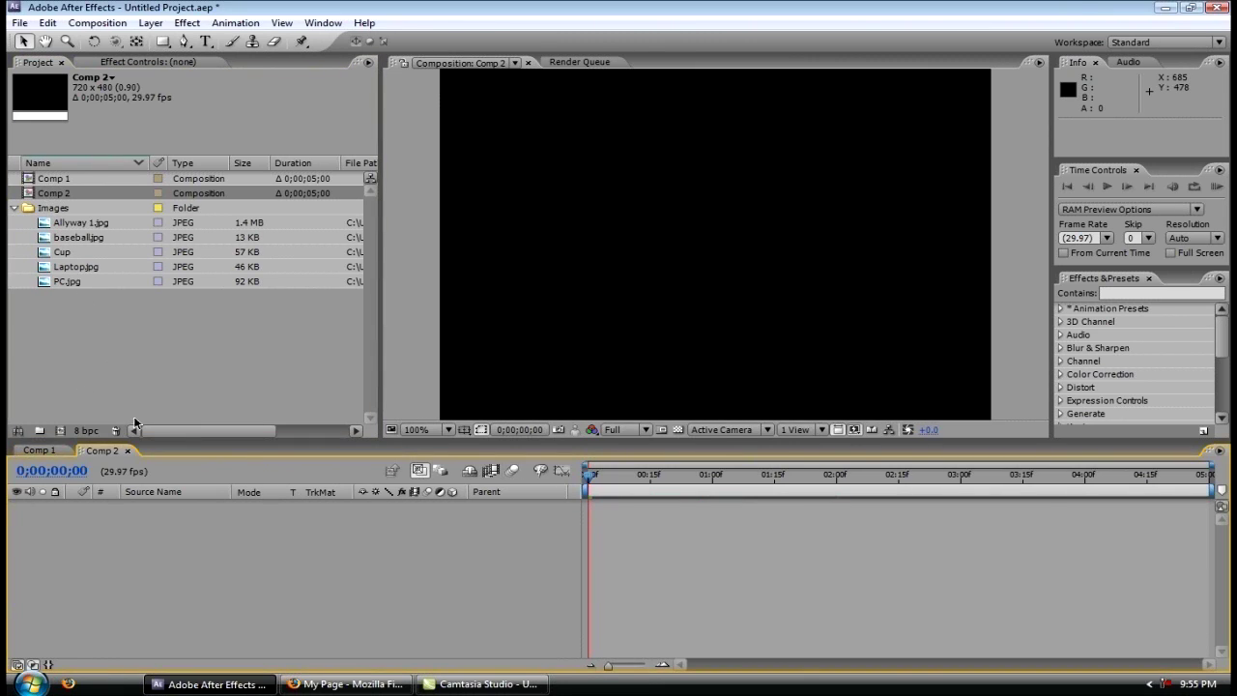
{"action": "left_click_drag", "start_coordinate": [68, 305], "coordinate": [152, 541]}
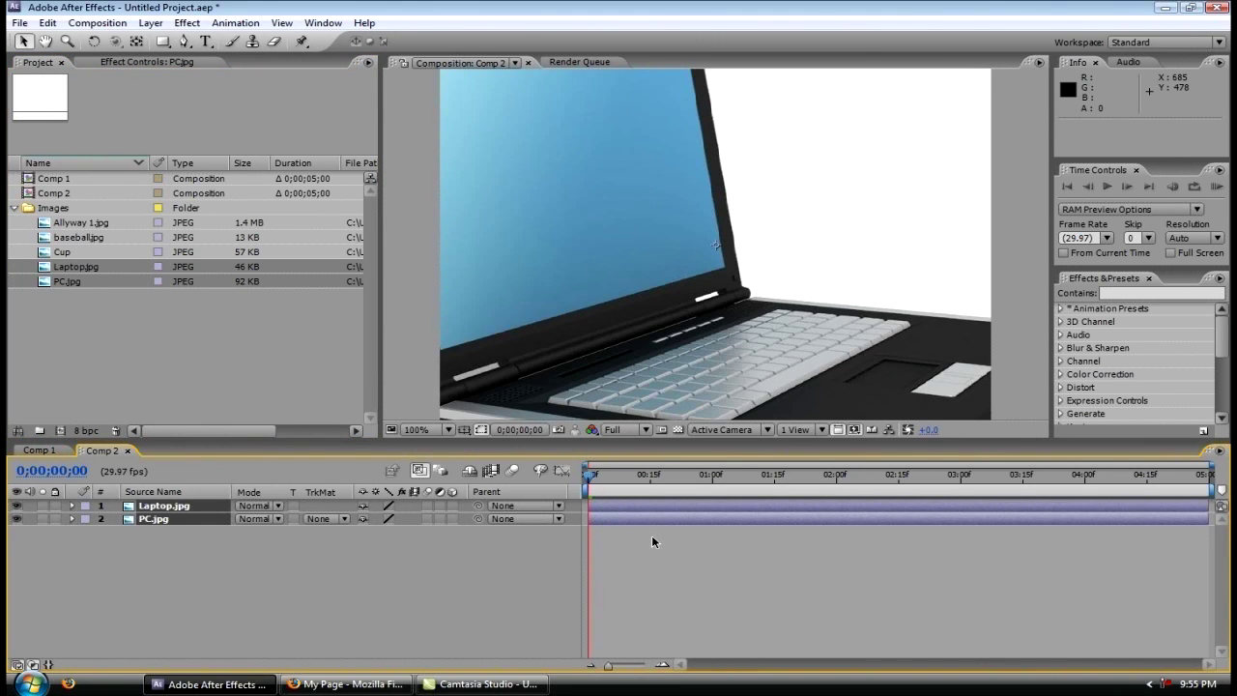
{"action": "left_click", "coordinate": [127, 452]}
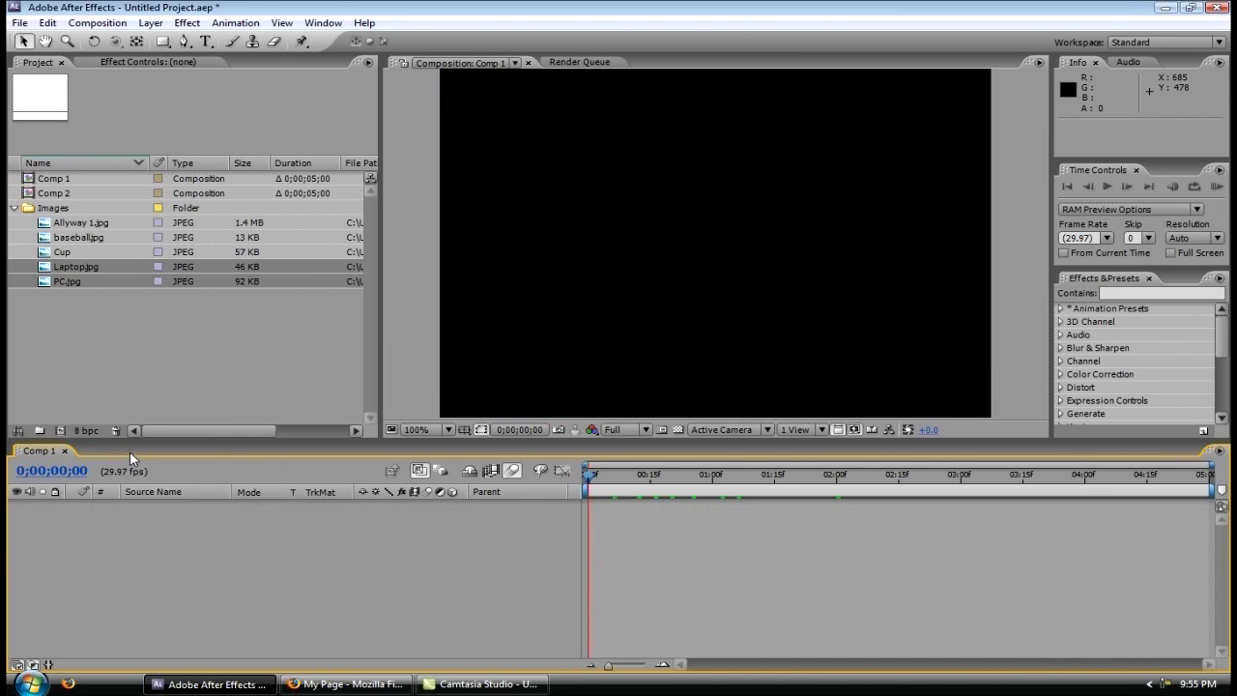
Nest Comp 2 as a layer in Comp 1, then delete that layer
{"action": "left_click", "coordinate": [28, 195]}
{"action": "left_click_drag", "start_coordinate": [28, 195], "coordinate": [127, 548]}
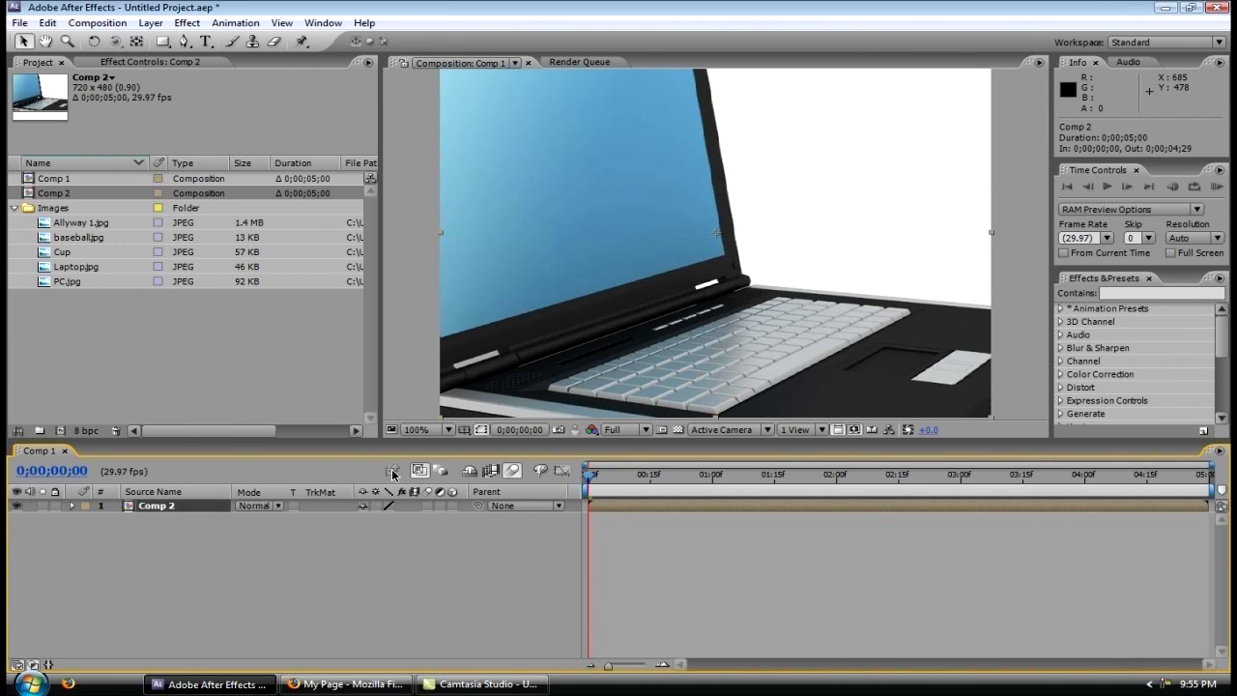
{"action": "right_click", "coordinate": [168, 512]}
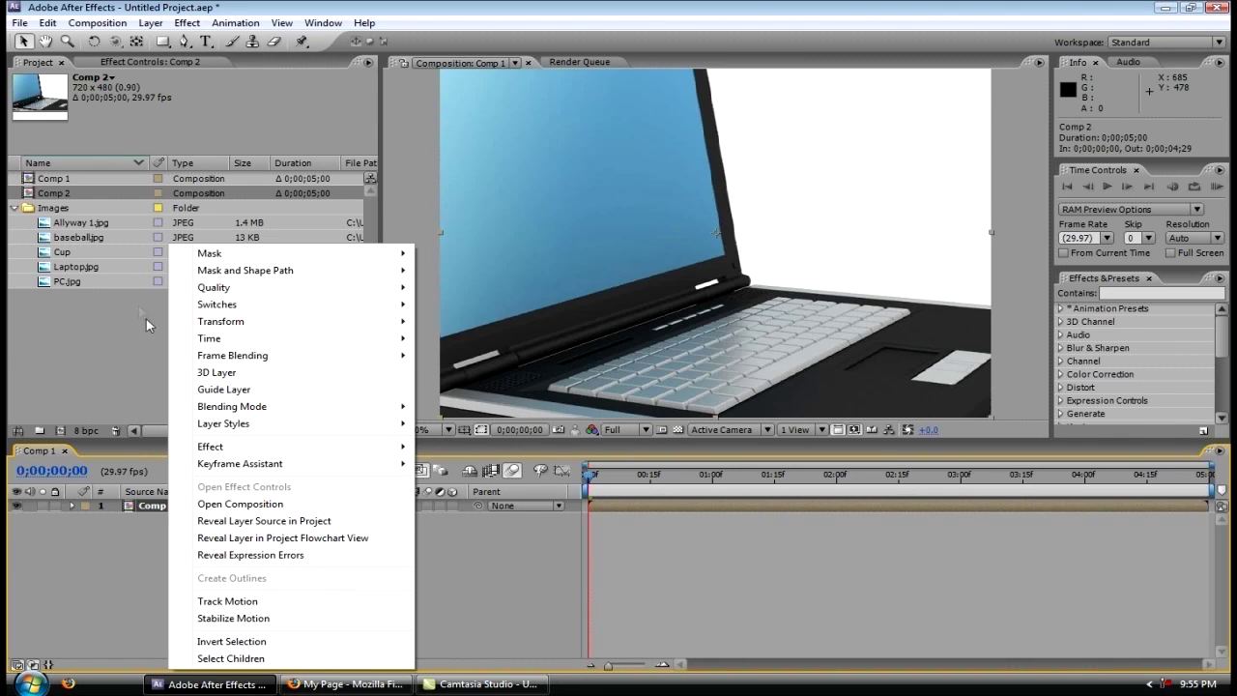
{"action": "left_click", "coordinate": [143, 507]}
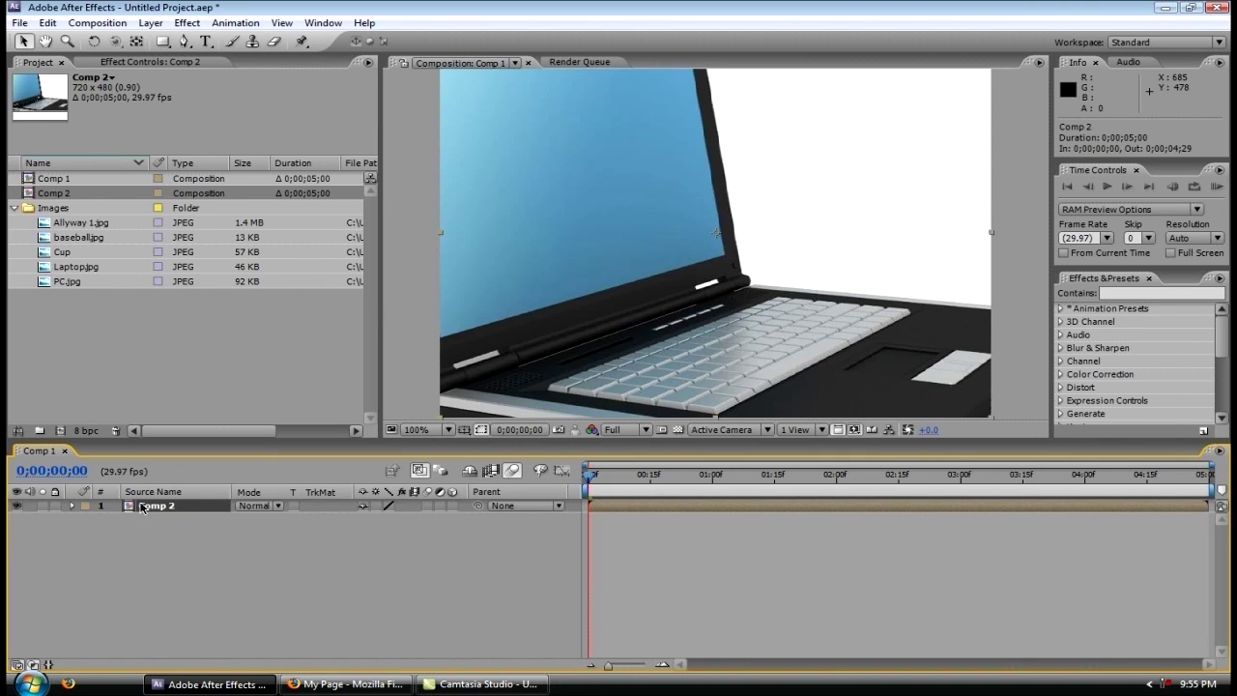
{"action": "key", "text": "Delete"}
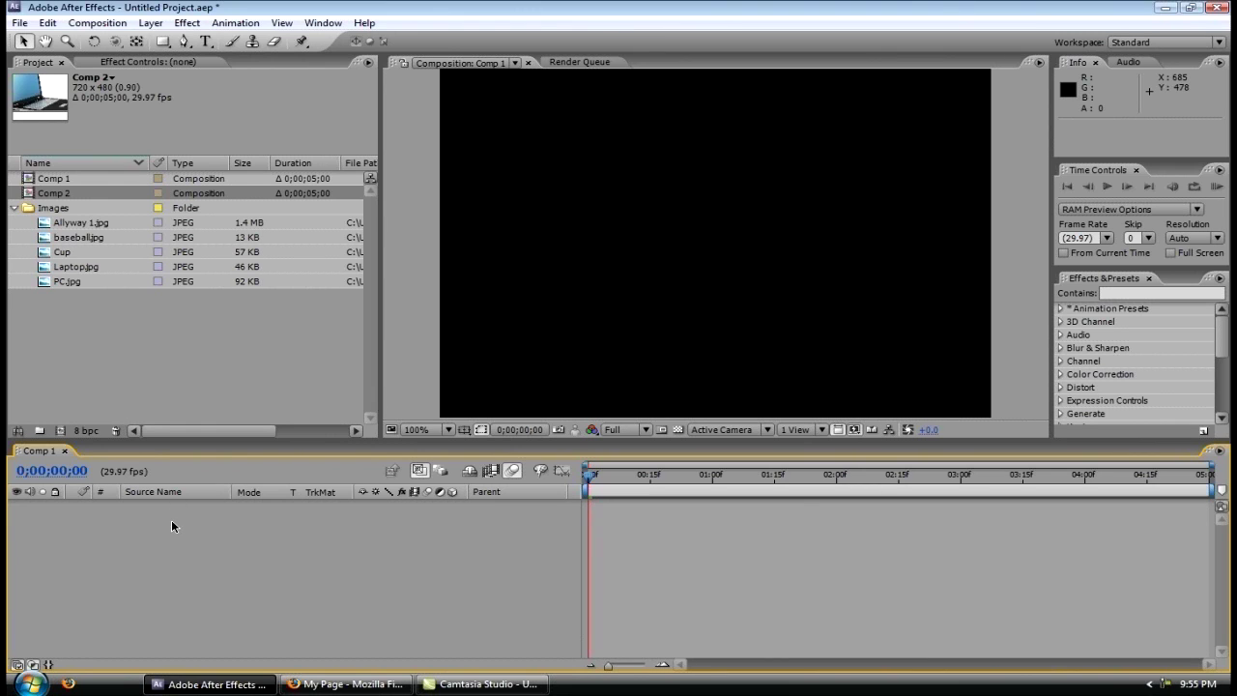
Add Allyway 1.jpg to Comp 1, rename the layer to Allyway, then delete it
{"action": "left_click", "coordinate": [56, 225]}
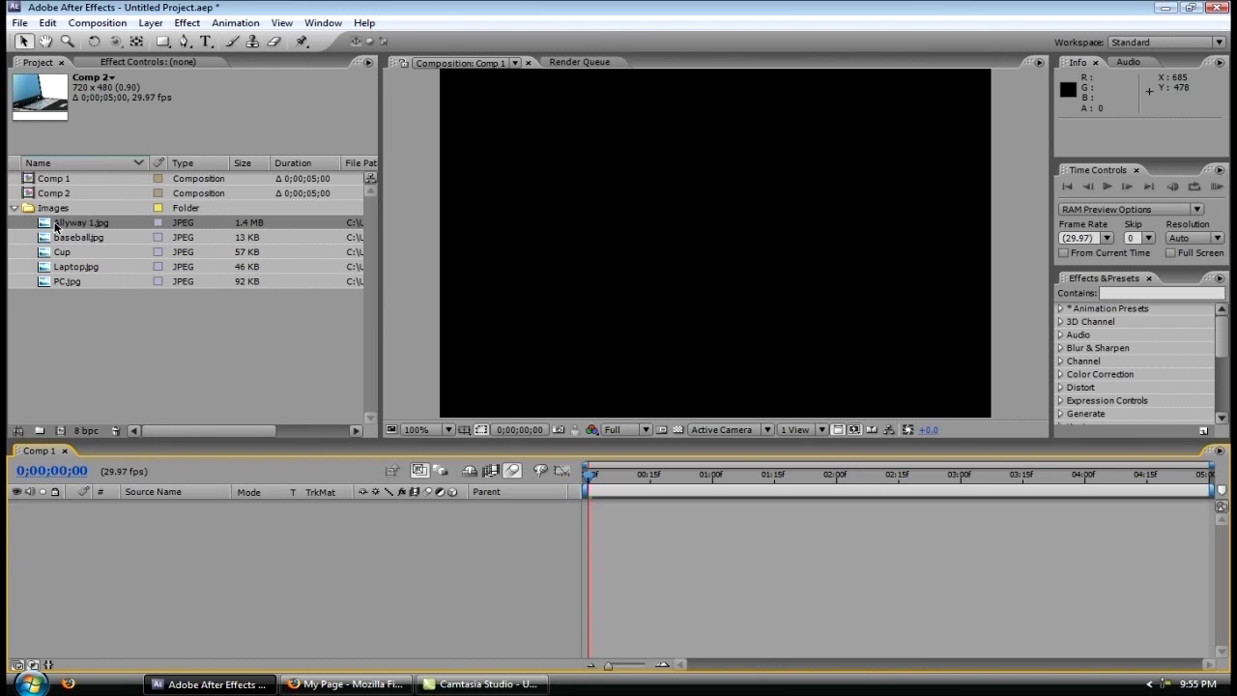
{"action": "left_click_drag", "start_coordinate": [57, 227], "coordinate": [172, 506]}
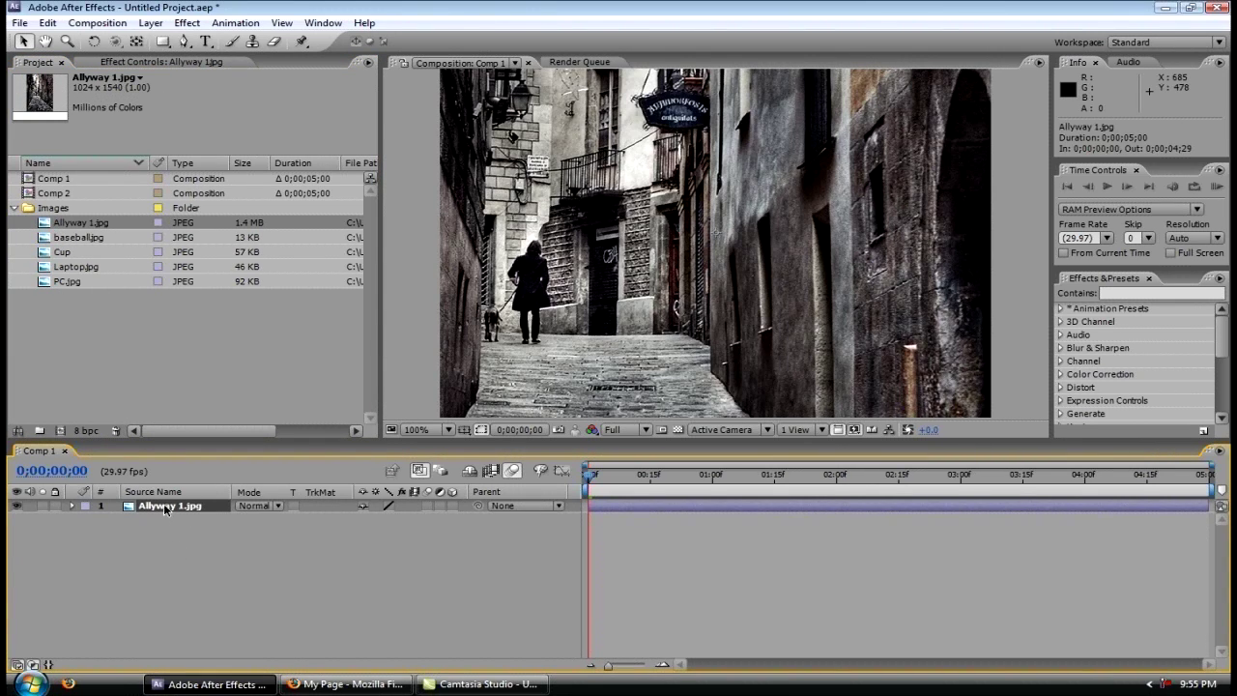
{"action": "key", "text": "Return"}
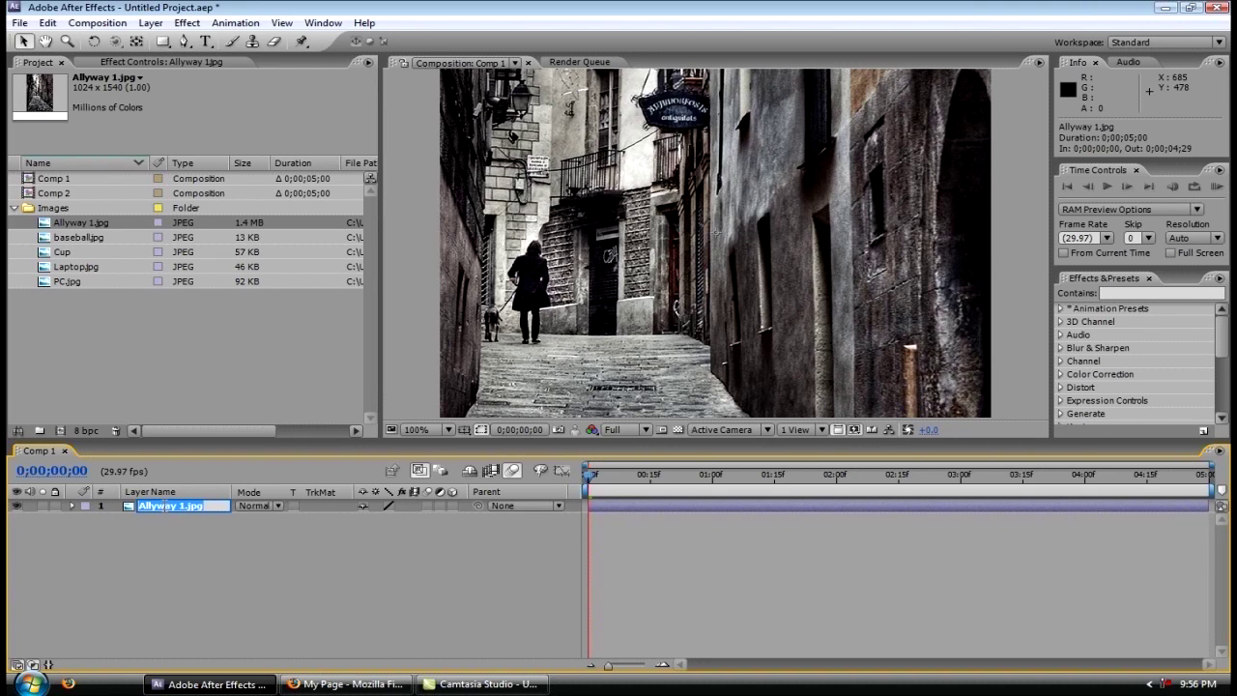
{"action": "left_click", "coordinate": [164, 506]}
{"action": "key", "text": "Delete"}
{"action": "key", "text": "Delete"}
{"action": "key", "text": "Delete"}
{"action": "key", "text": "Delete"}
{"action": "key", "text": "Delete"}
{"action": "key", "text": "Delete"}
{"action": "key", "text": "Return"}
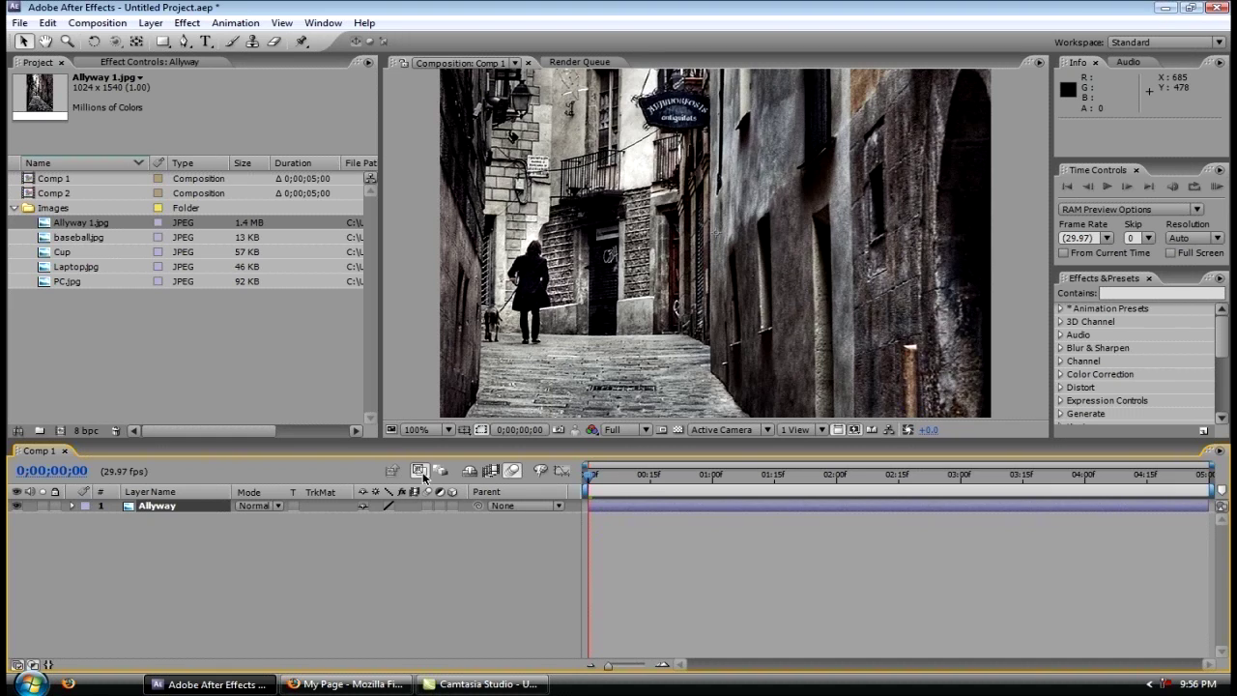
{"action": "left_click", "coordinate": [142, 507]}
{"action": "key", "text": "Delete"}
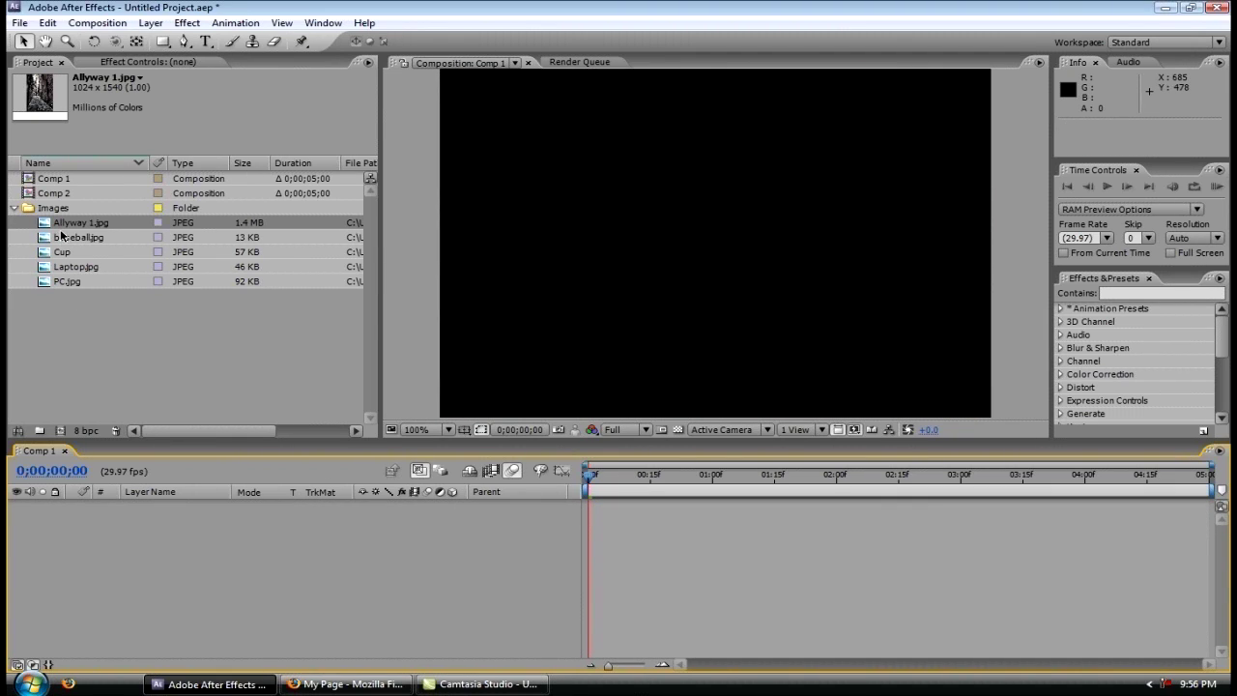
Add baseball.jpg to Comp 1 and scale it down to 47%
{"action": "left_click_drag", "start_coordinate": [64, 238], "coordinate": [682, 257]}
{"action": "key", "text": "s"}
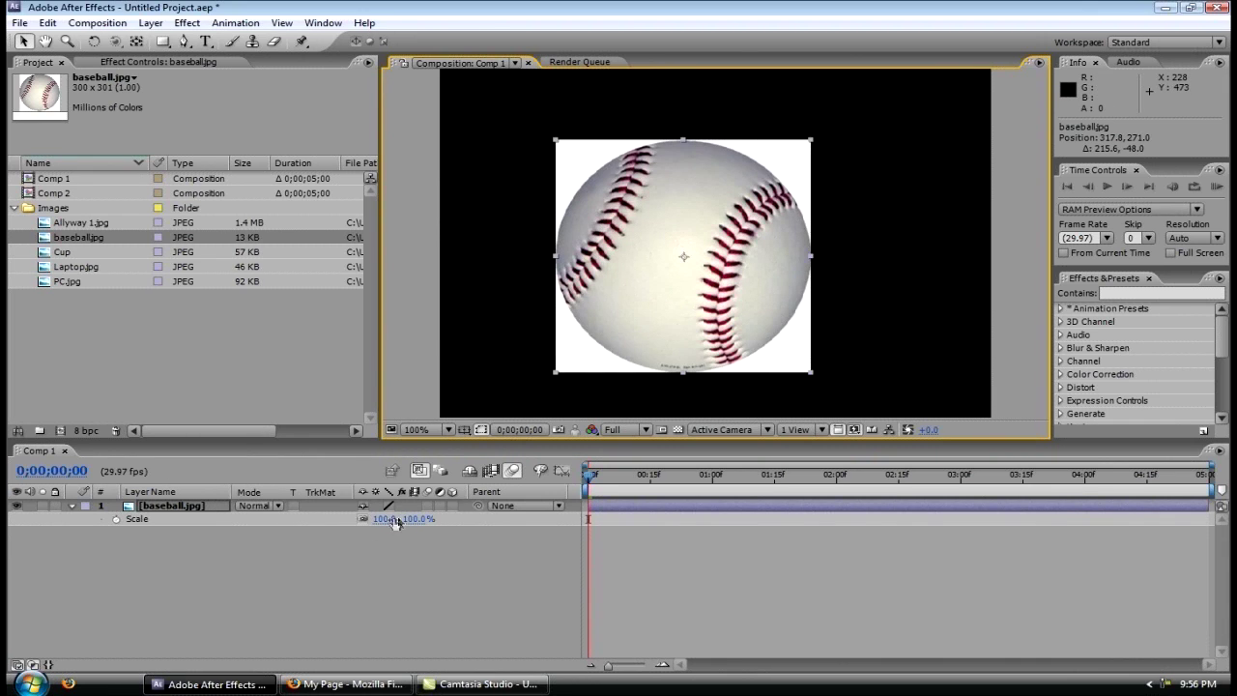
{"action": "left_click_drag", "start_coordinate": [387, 520], "coordinate": [329, 506]}
{"action": "key", "text": "s"}
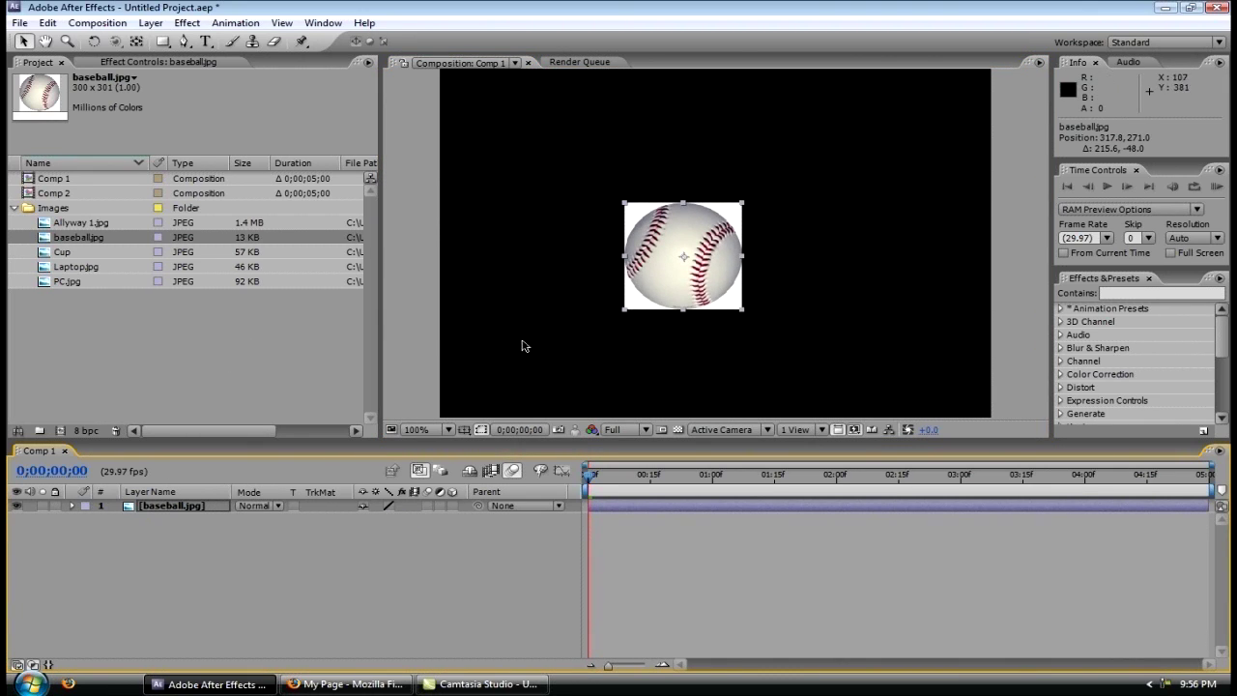
Reposition the baseball just up and right of centre, then select the five Images folder pictures
{"action": "left_click_drag", "start_coordinate": [684, 271], "coordinate": [627, 324]}
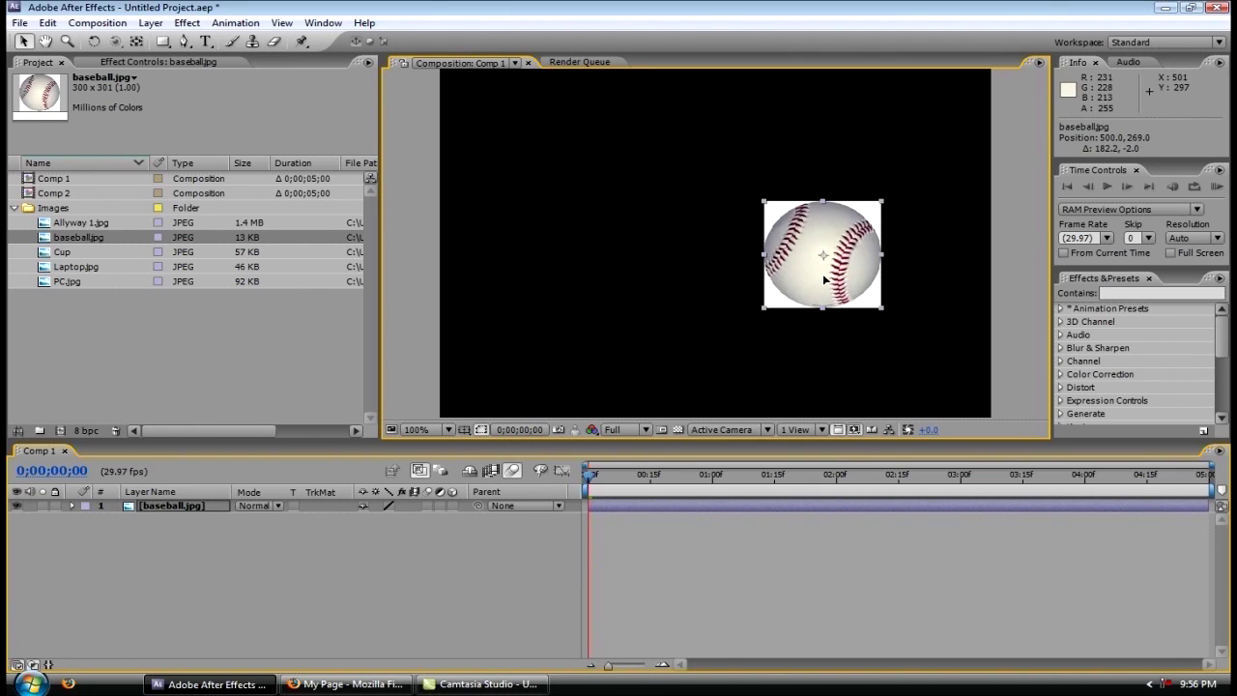
{"action": "left_click_drag", "start_coordinate": [824, 279], "coordinate": [757, 308]}
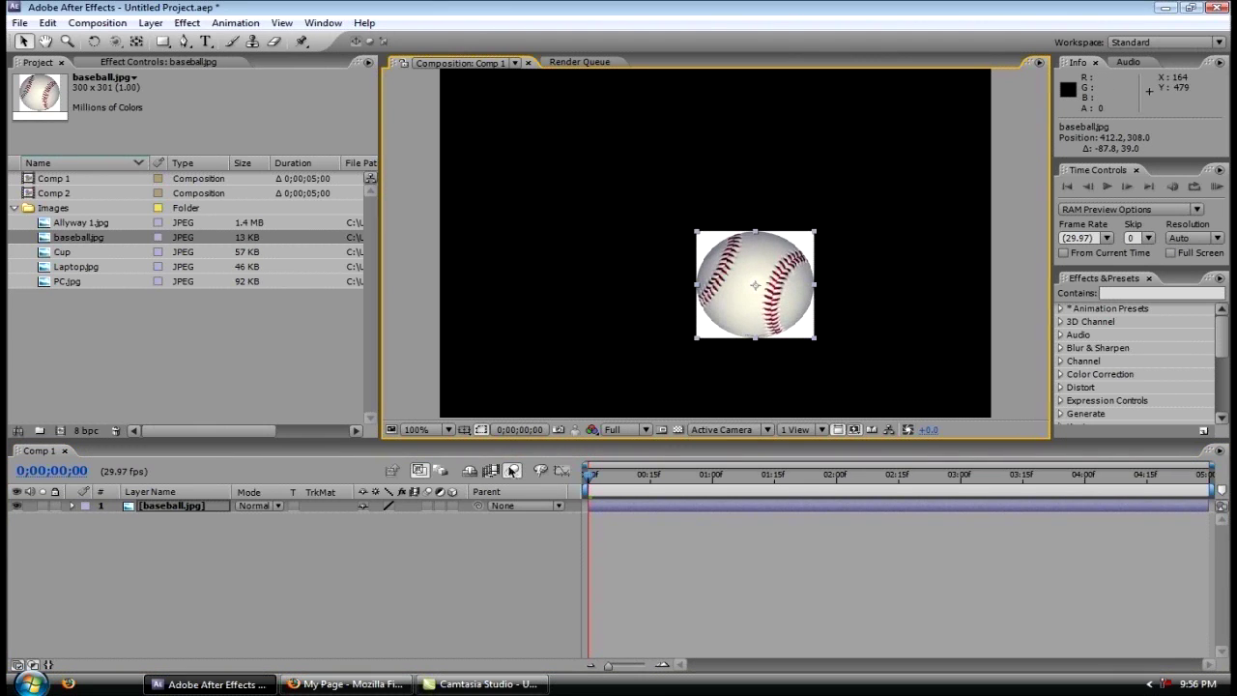
{"action": "left_click", "coordinate": [421, 471]}
{"action": "left_click_drag", "start_coordinate": [752, 313], "coordinate": [494, 397]}
{"action": "left_click_drag", "start_coordinate": [494, 397], "coordinate": [532, 386]}
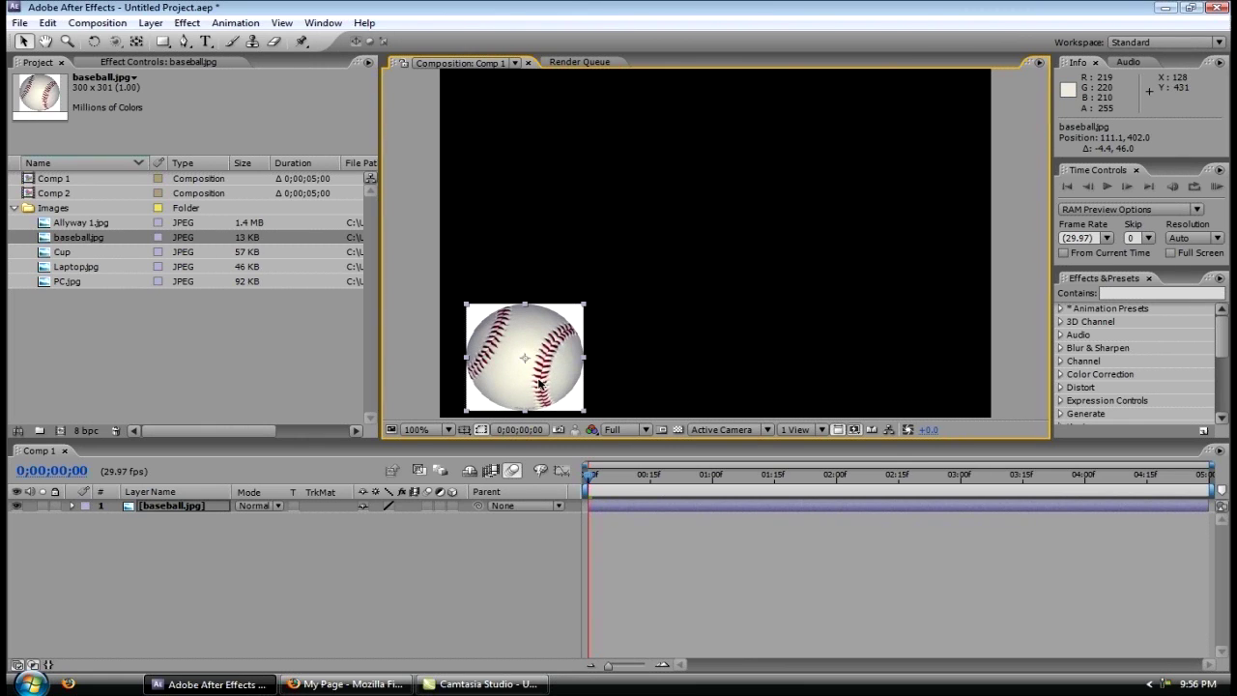
{"action": "mouse_move", "coordinate": [544, 385]}
{"action": "left_mouse_down"}
{"action": "mouse_move", "coordinate": [490, 416]}
{"action": "mouse_move", "coordinate": [607, 237]}
{"action": "mouse_move", "coordinate": [659, 250]}
{"action": "mouse_move", "coordinate": [632, 298]}
{"action": "mouse_move", "coordinate": [556, 369]}
{"action": "mouse_move", "coordinate": [530, 375]}
{"action": "left_mouse_up"}
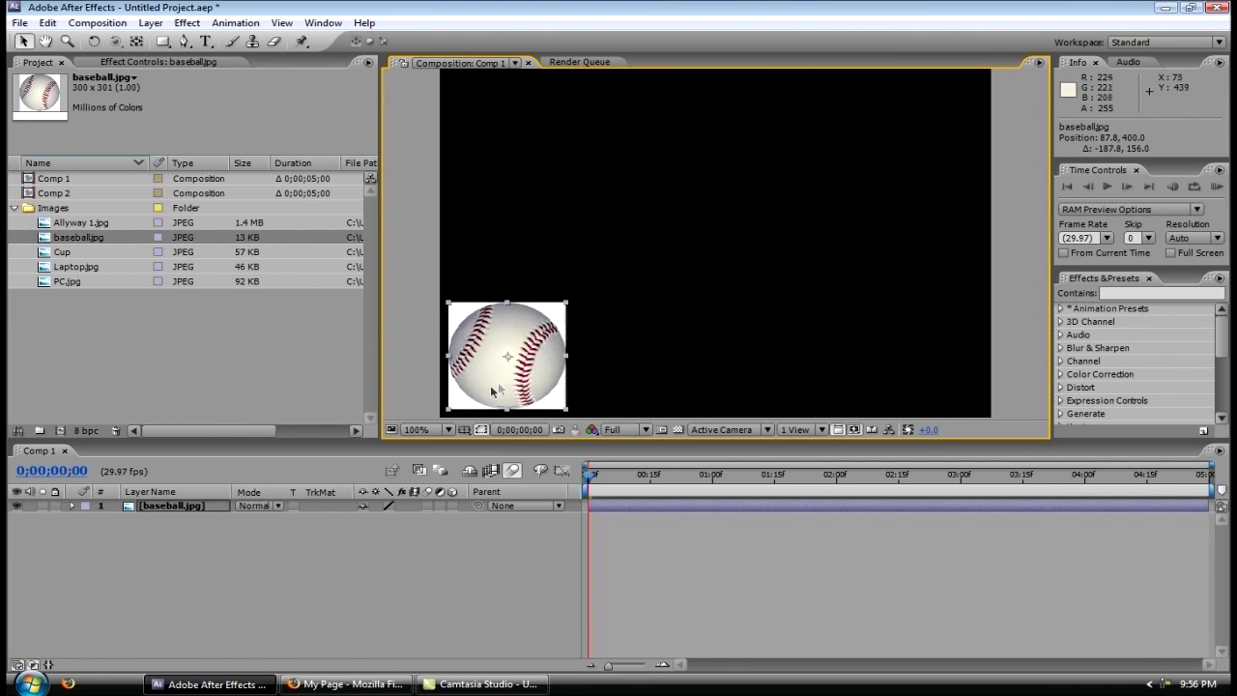
{"action": "left_click", "coordinate": [419, 471]}
{"action": "left_click_drag", "start_coordinate": [508, 356], "coordinate": [609, 271]}
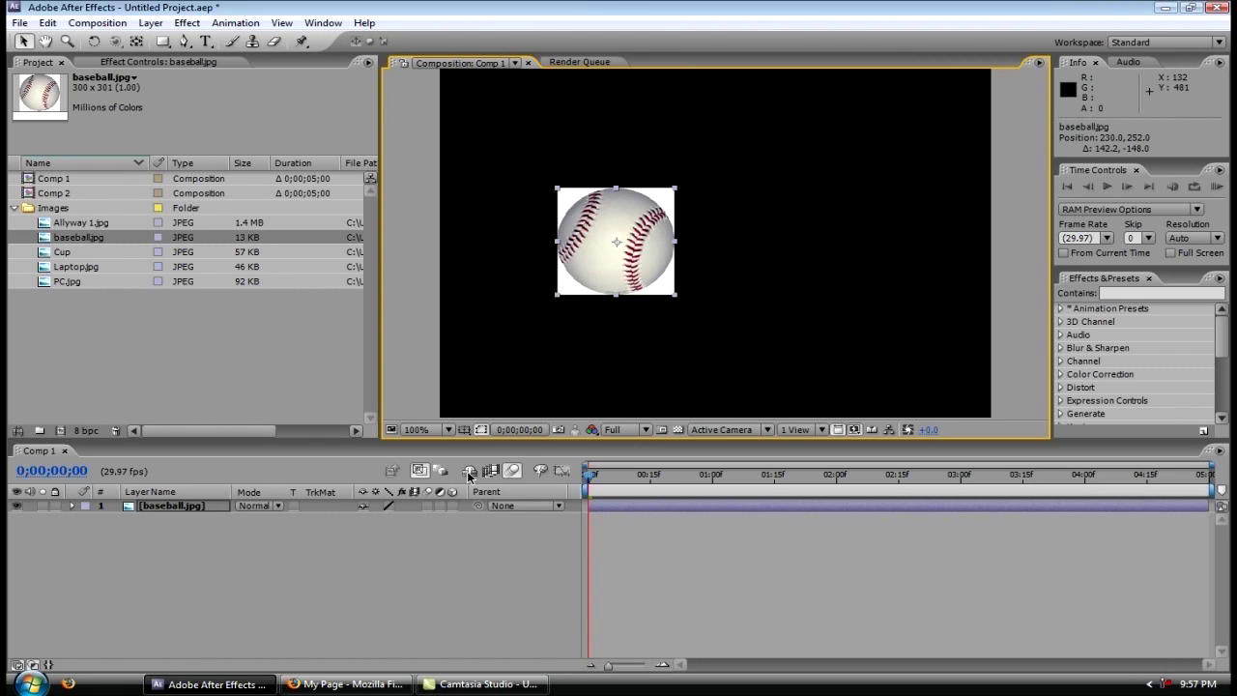
{"action": "left_click_drag", "start_coordinate": [221, 337], "coordinate": [172, 546]}
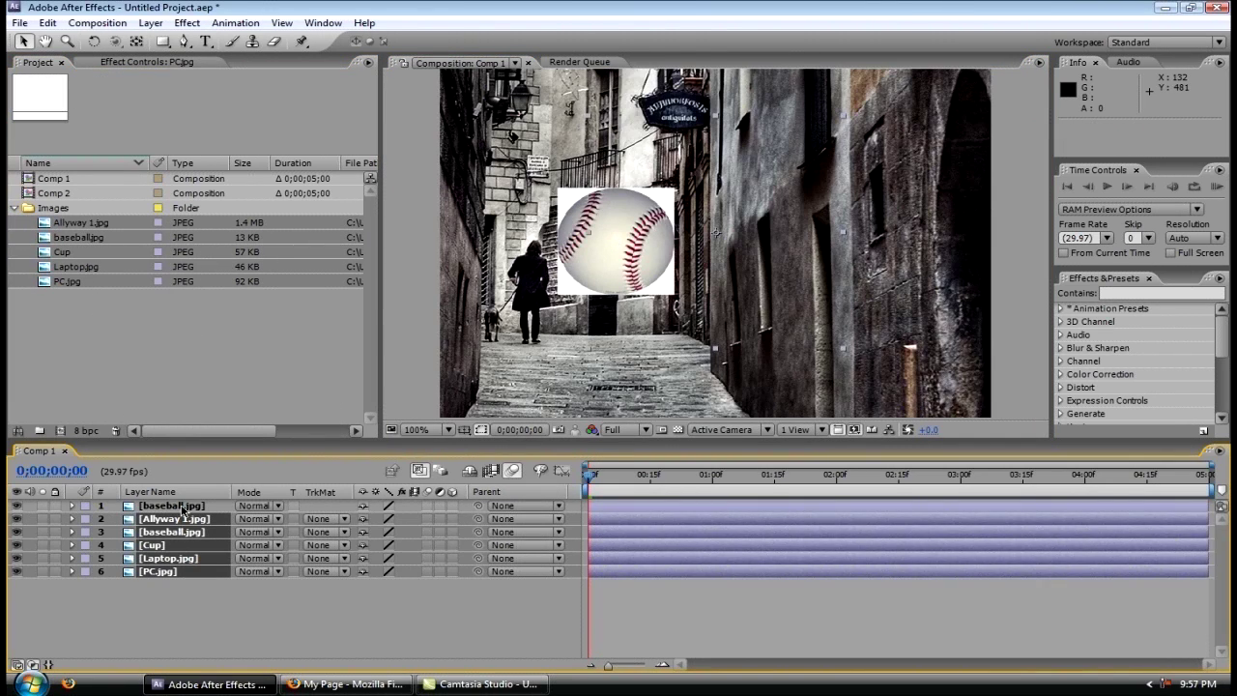
Inspect the Transform values of Allyway 1.jpg and the second baseball layer, then maximize the timeline
{"action": "left_click", "coordinate": [226, 601]}
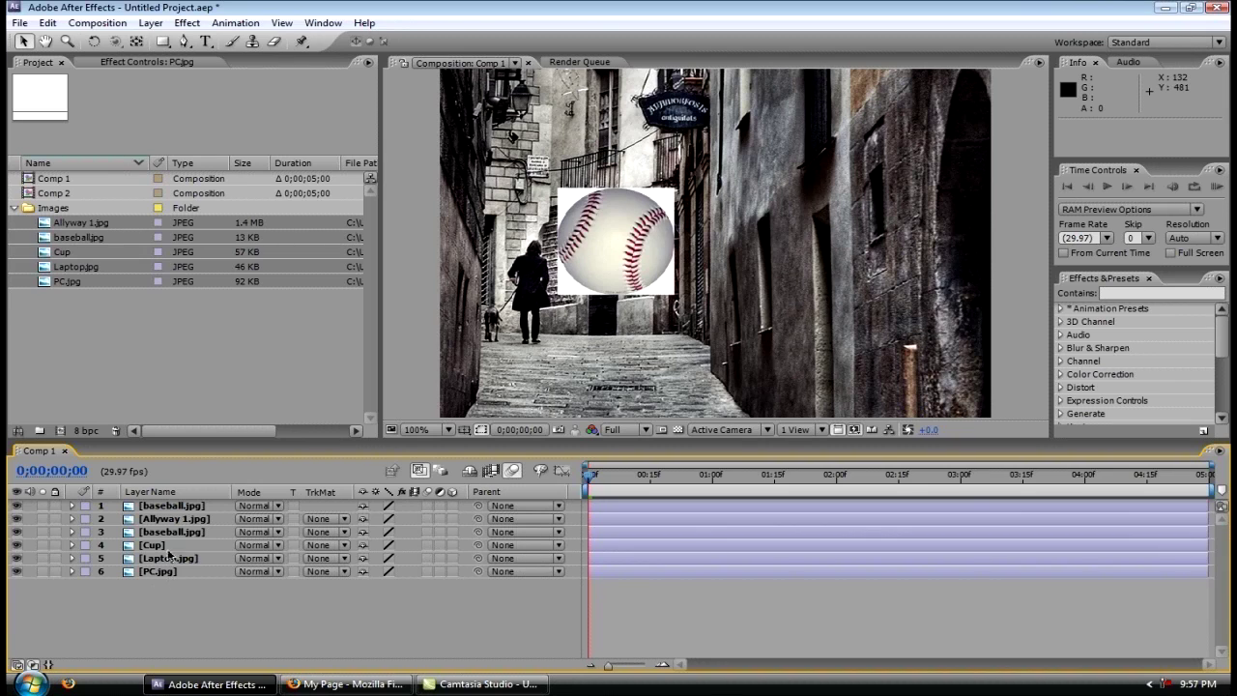
{"action": "left_click", "coordinate": [73, 533]}
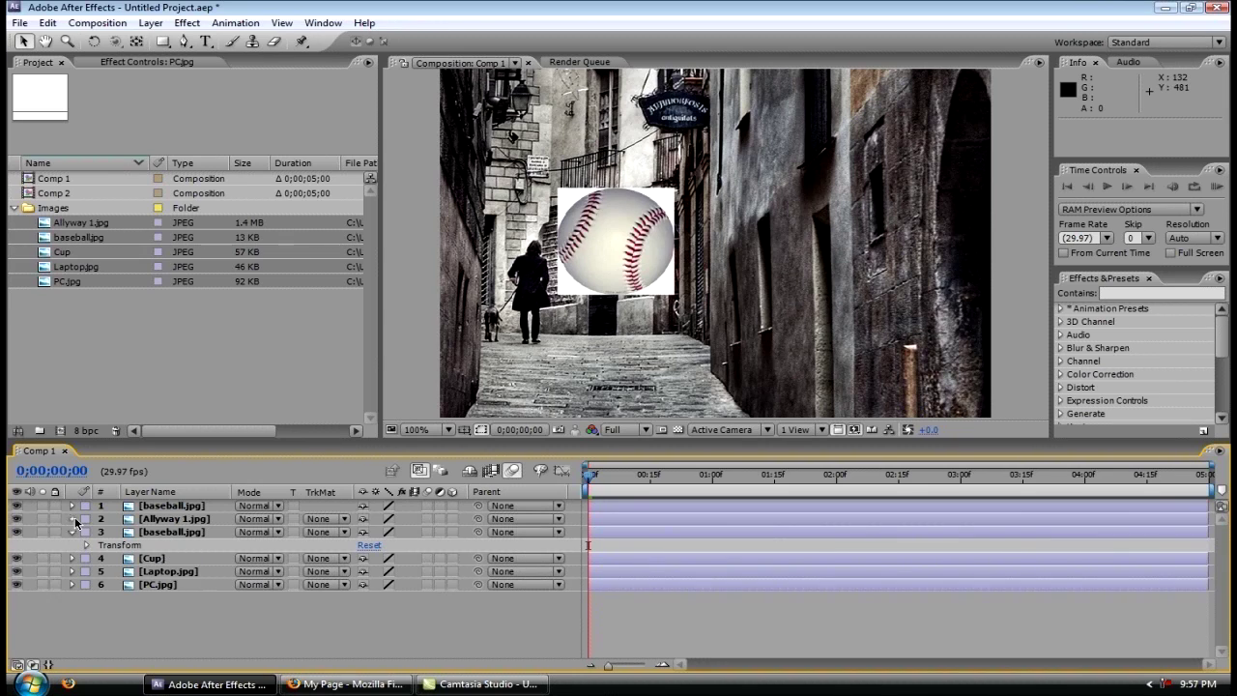
{"action": "left_click", "coordinate": [71, 519]}
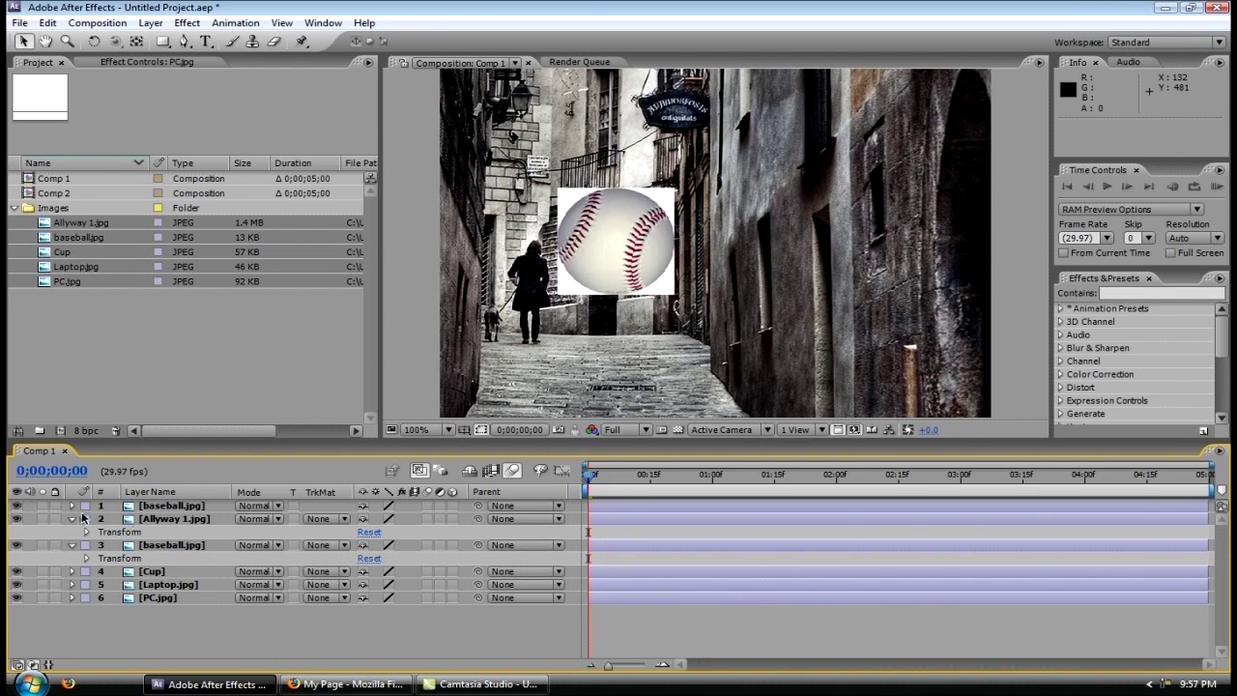
{"action": "left_click", "coordinate": [86, 533]}
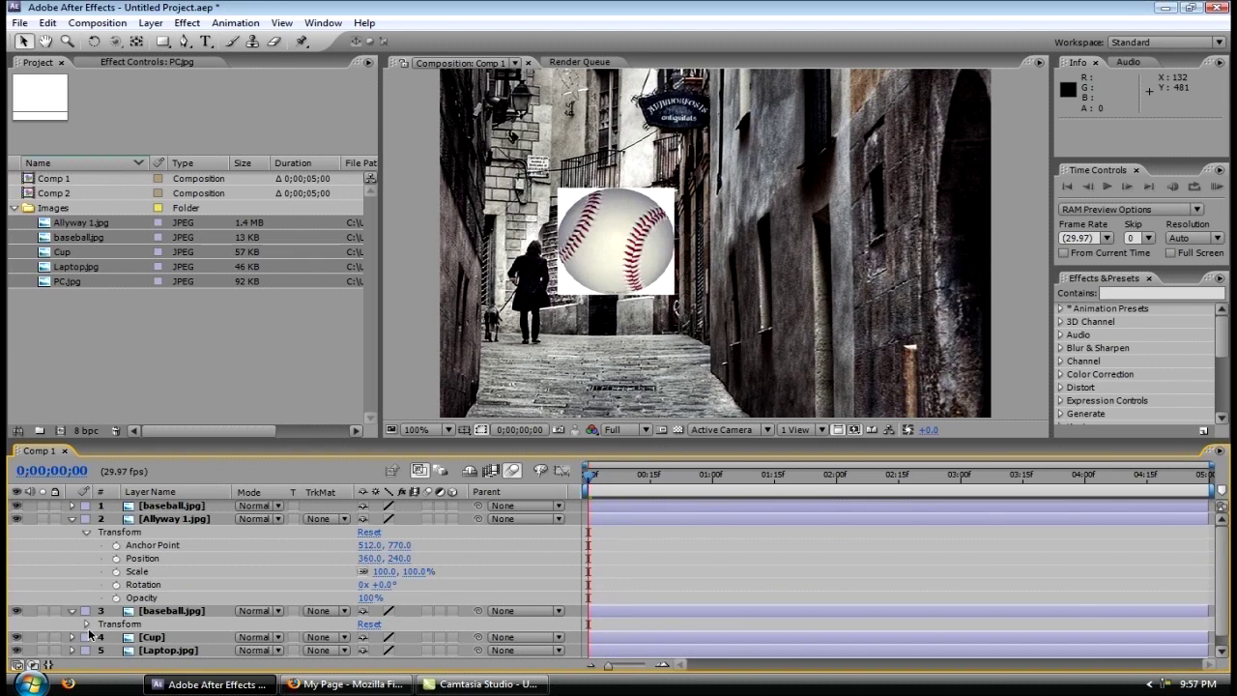
{"action": "left_click", "coordinate": [85, 624]}
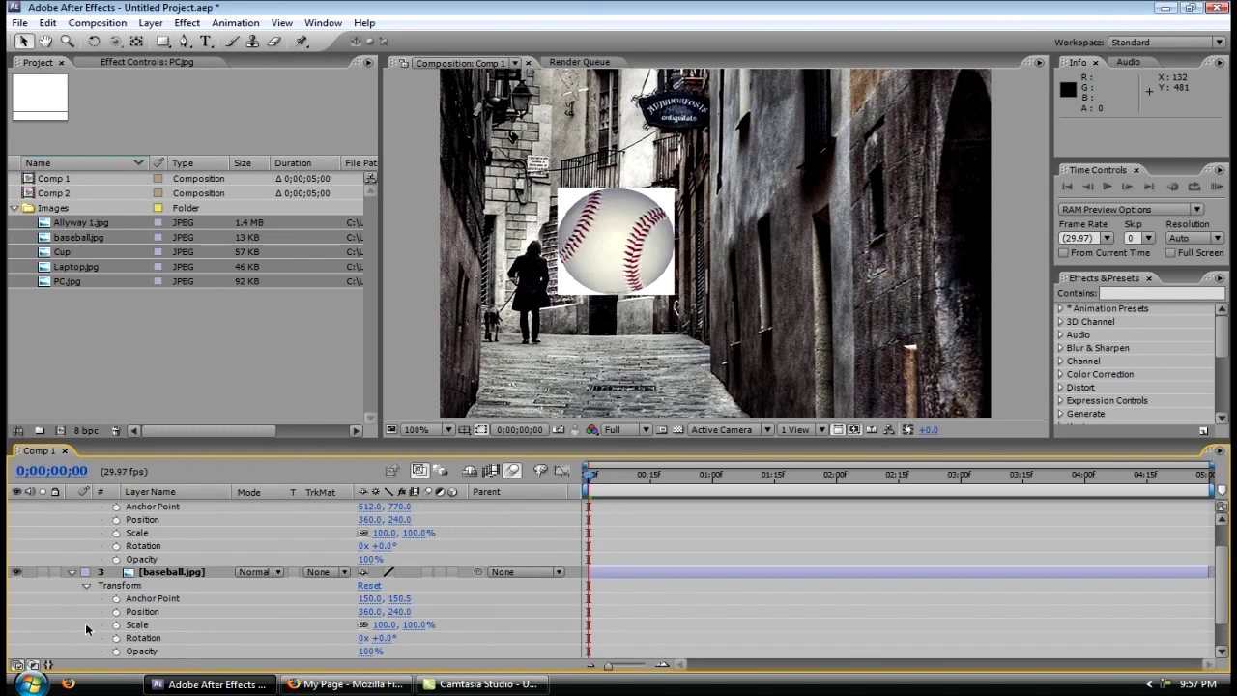
{"action": "left_click", "coordinate": [70, 573]}
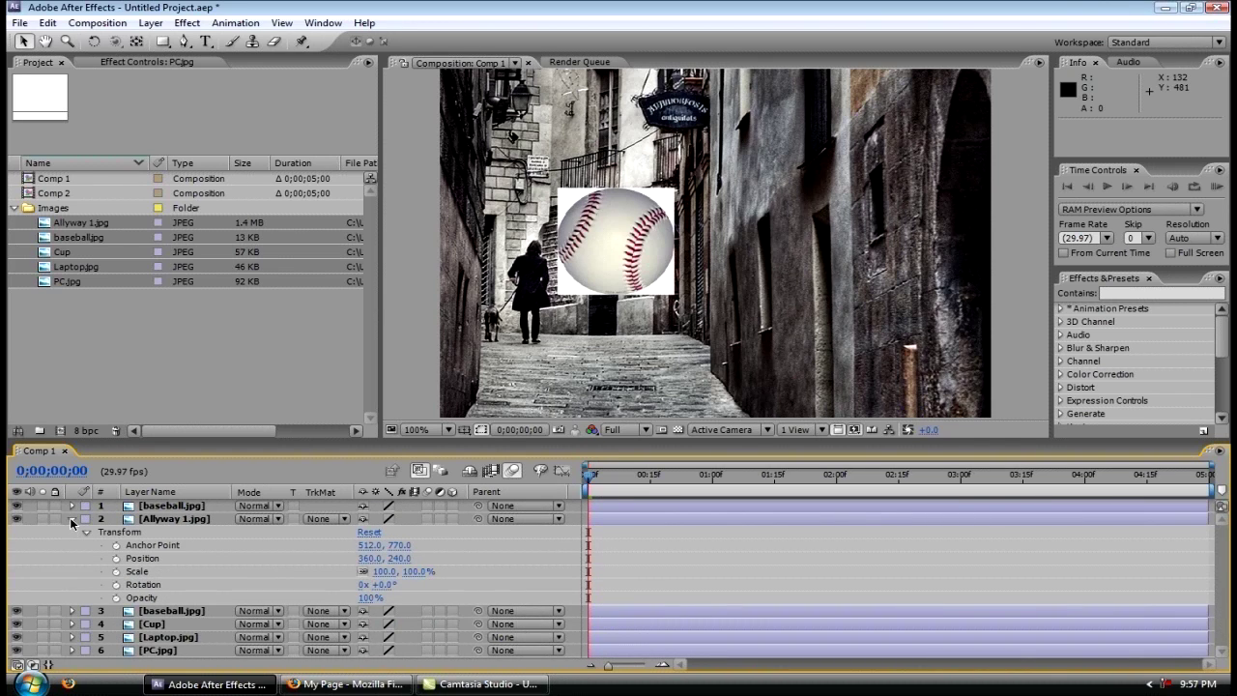
{"action": "left_click", "coordinate": [71, 520]}
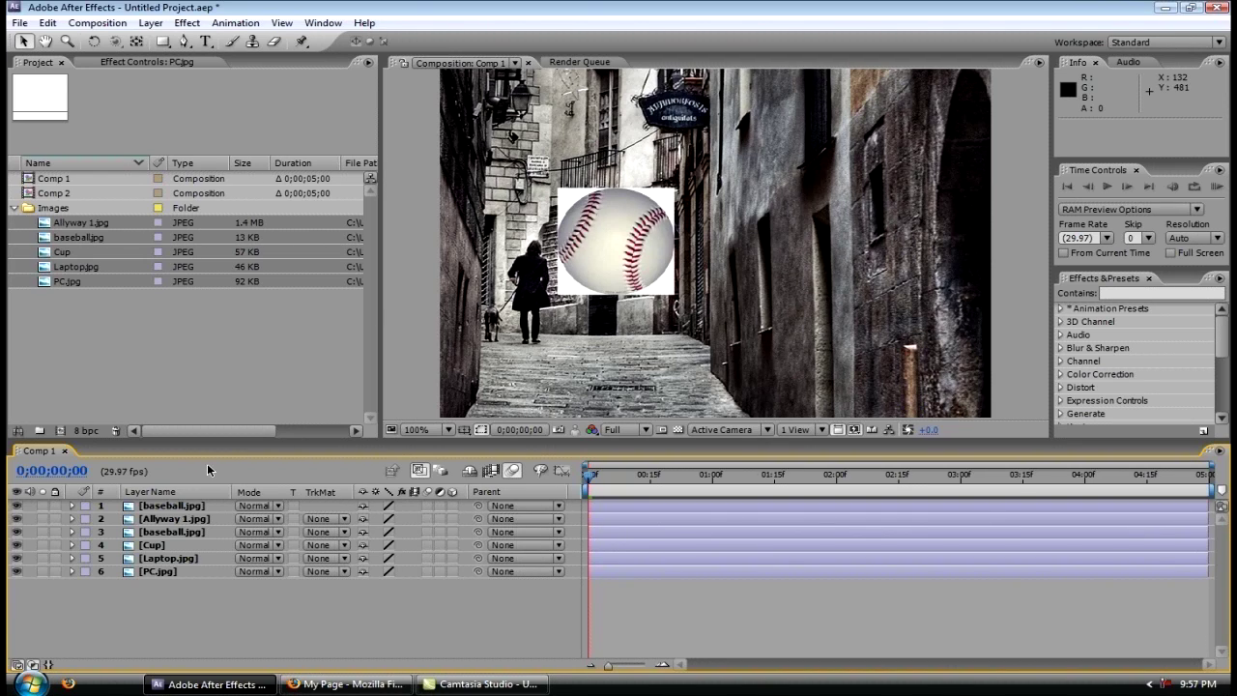
{"action": "key", "text": "grave"}
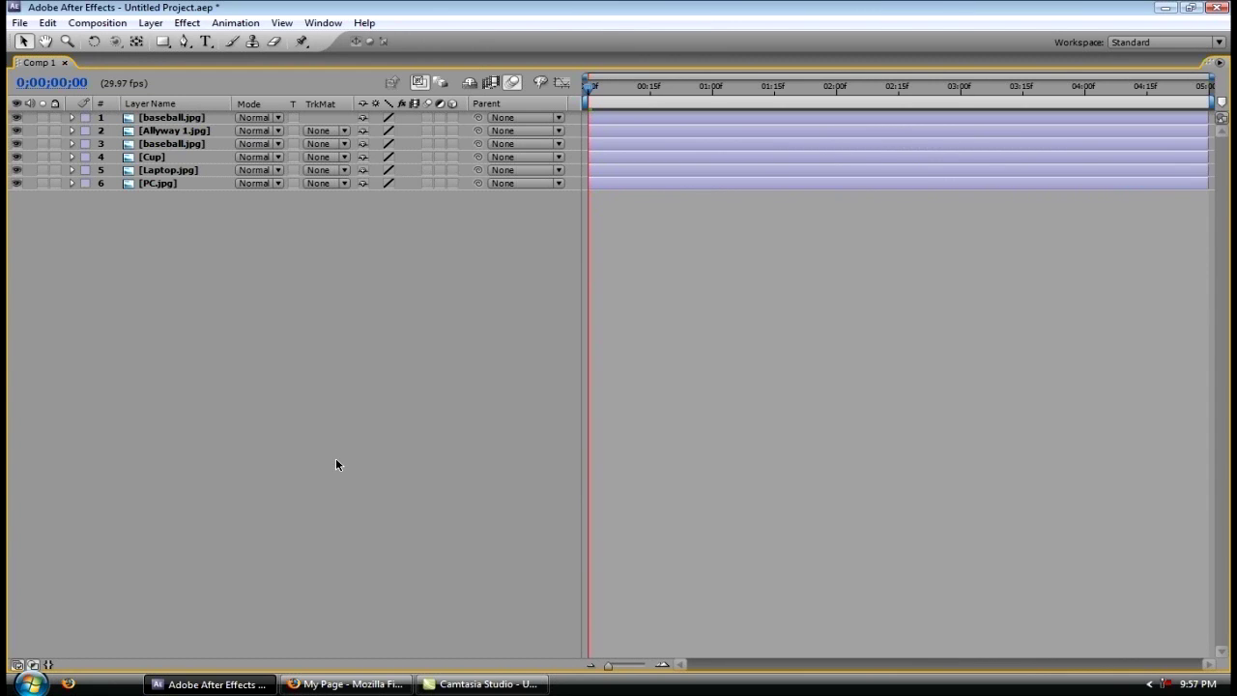
Restore the panels, mark Allyway 1.jpg and Cup as shy, and hide shy layers
{"action": "key", "text": "grave"}
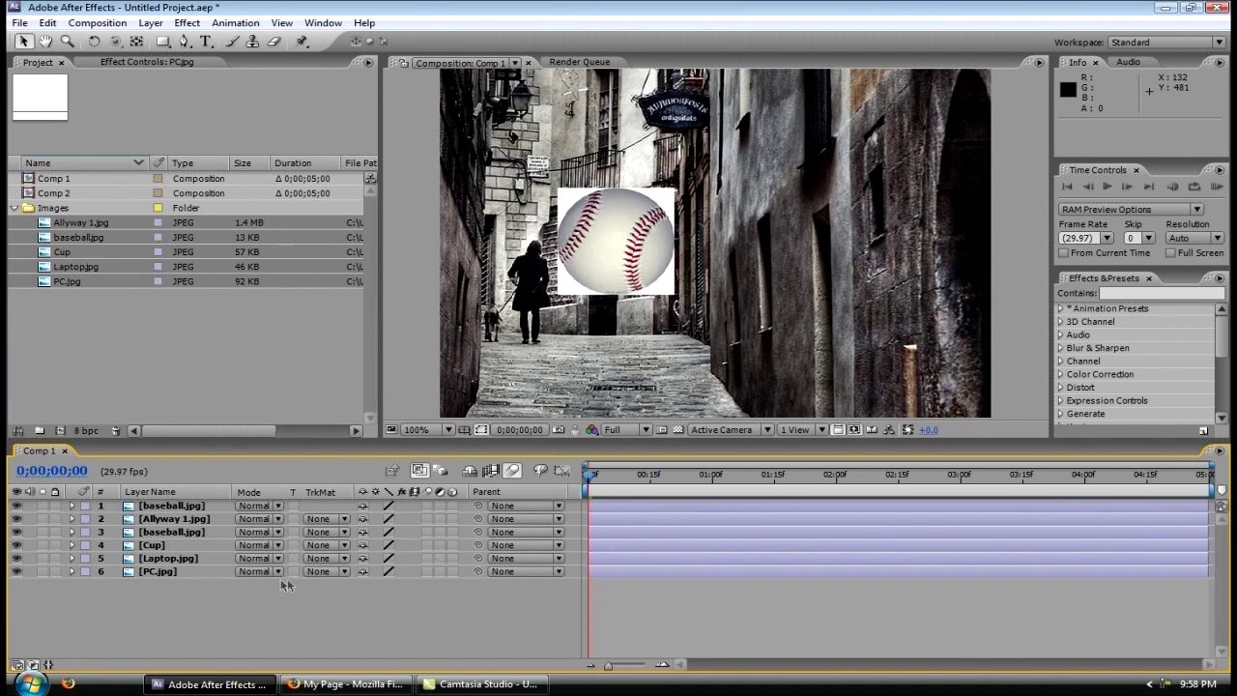
{"action": "left_click_drag", "start_coordinate": [234, 609], "coordinate": [183, 506]}
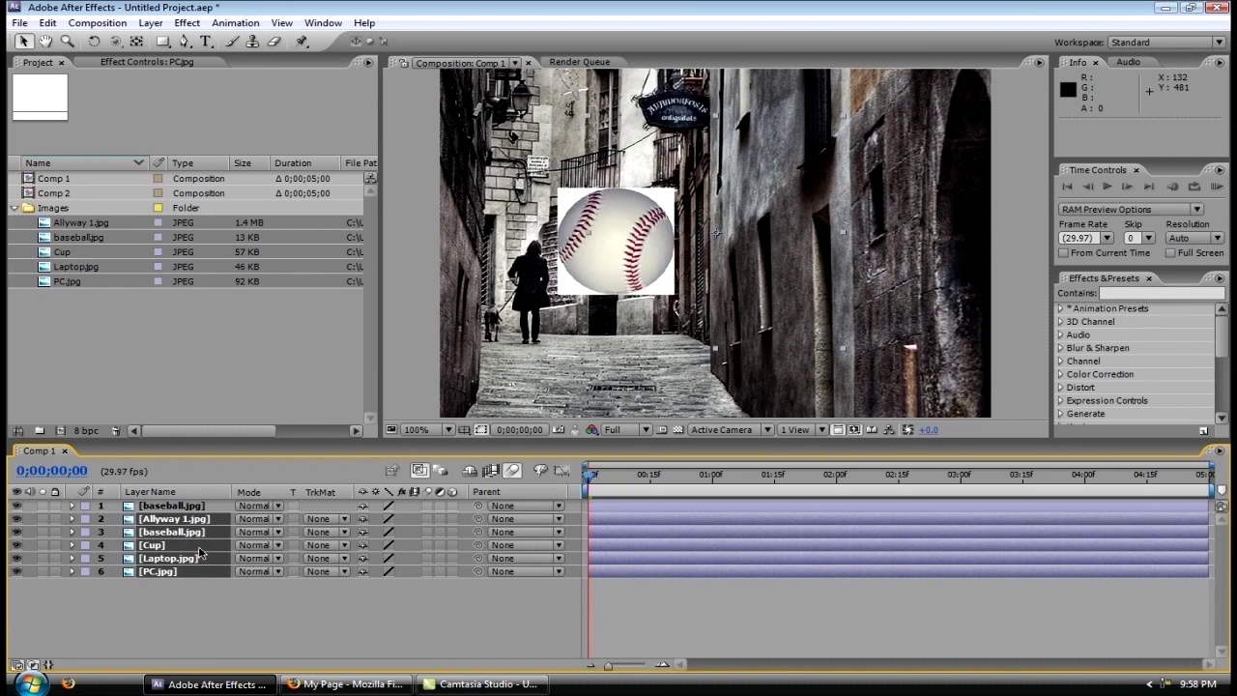
{"action": "left_click", "coordinate": [364, 522]}
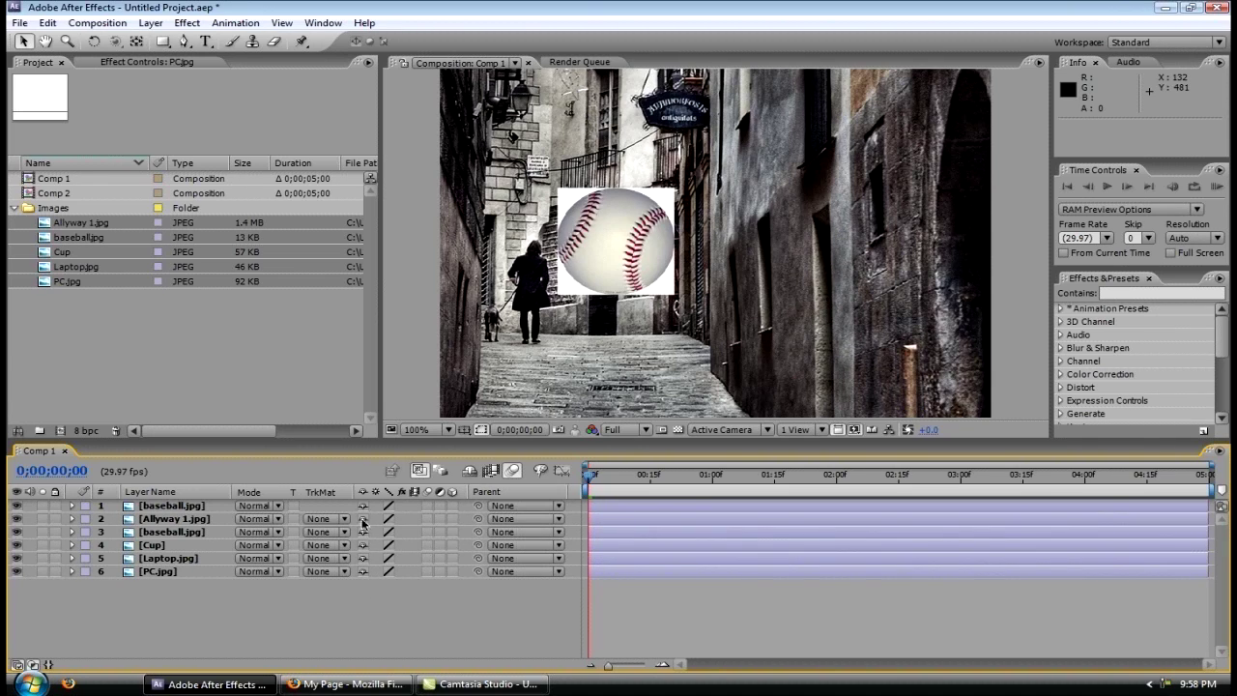
{"action": "left_click", "coordinate": [363, 547]}
{"action": "left_click", "coordinate": [469, 474]}
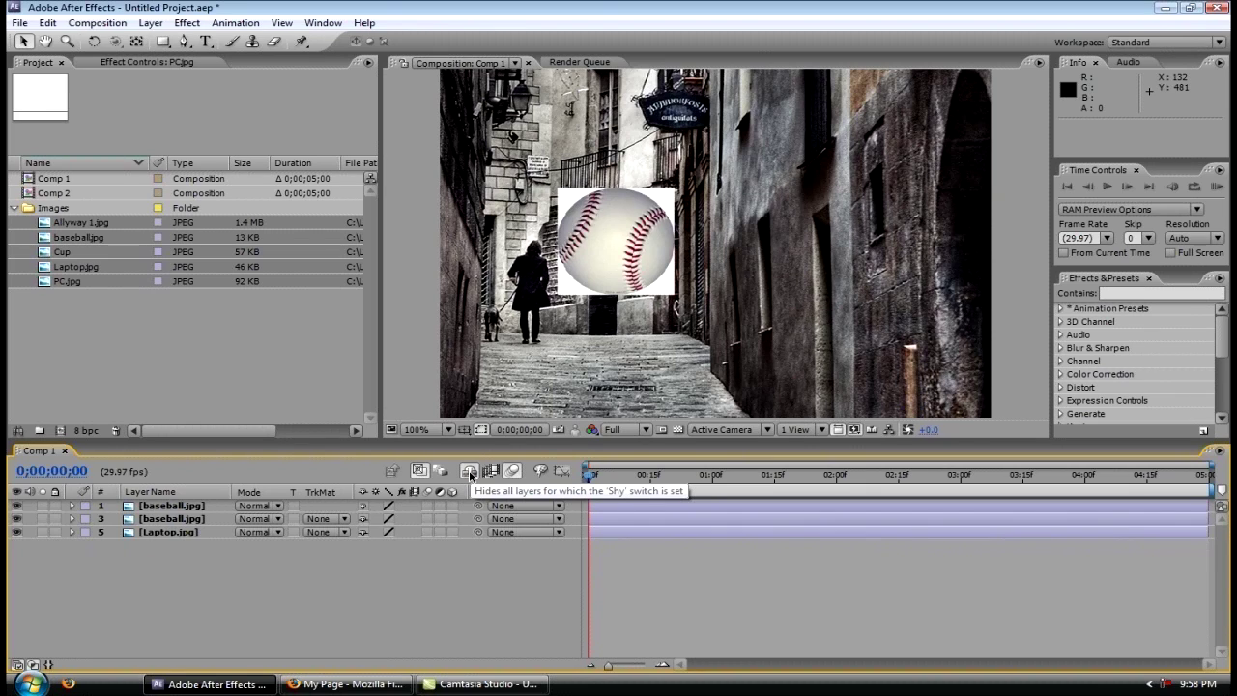
Mark Laptop.jpg and the second baseball layer as shy, then show shy layers again
{"action": "left_click", "coordinate": [364, 531]}
{"action": "left_click", "coordinate": [363, 520]}
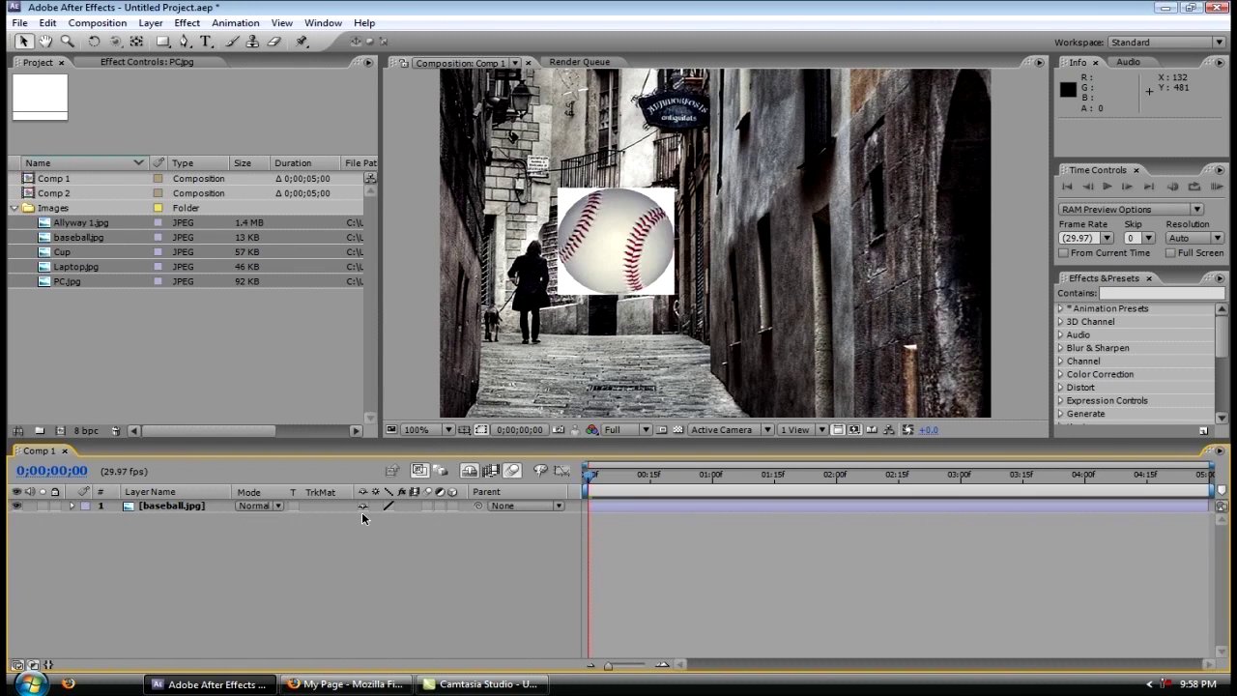
{"action": "left_click", "coordinate": [472, 471]}
{"action": "left_click_drag", "start_coordinate": [345, 597], "coordinate": [288, 502]}
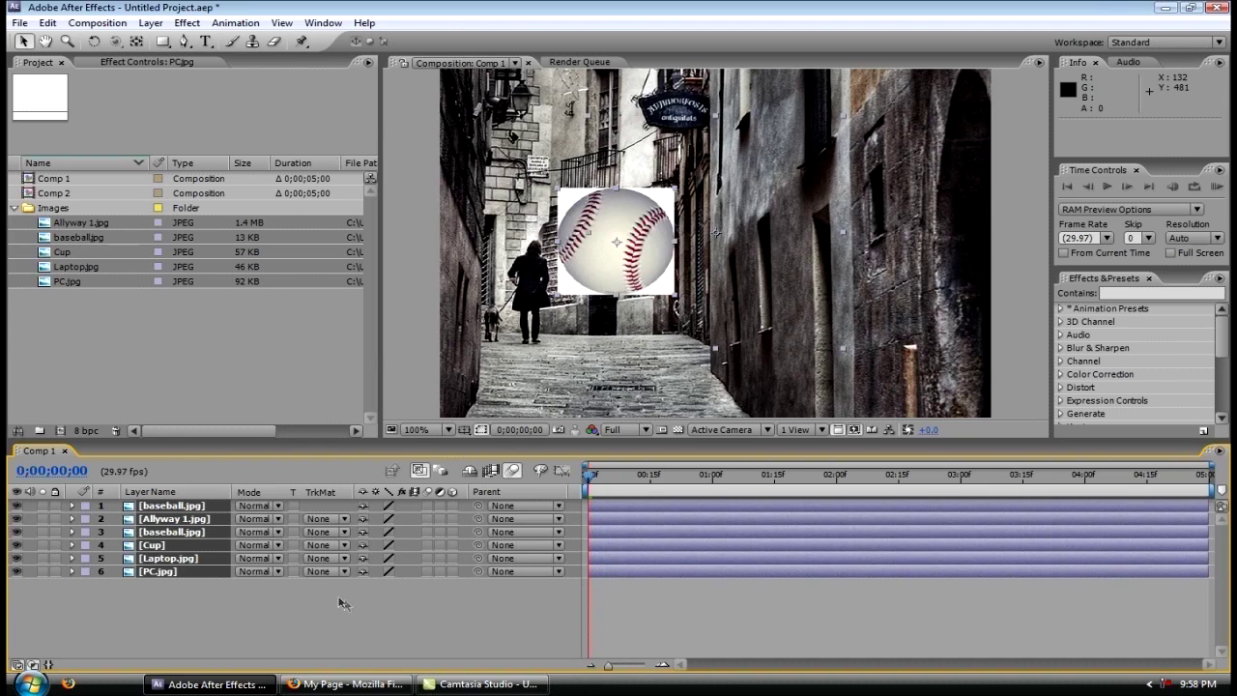
{"action": "left_click", "coordinate": [199, 606]}
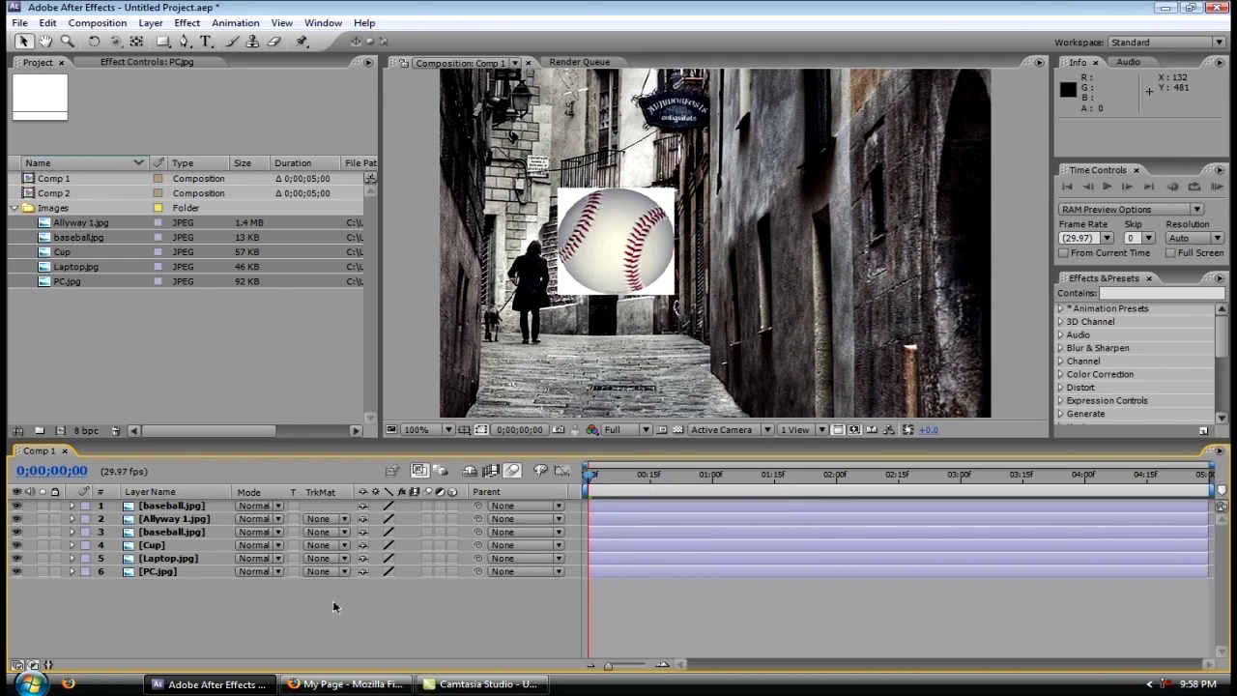
Delete every layer except the baseball and move it to the lower left of the comp
{"action": "left_click_drag", "start_coordinate": [269, 583], "coordinate": [221, 523]}
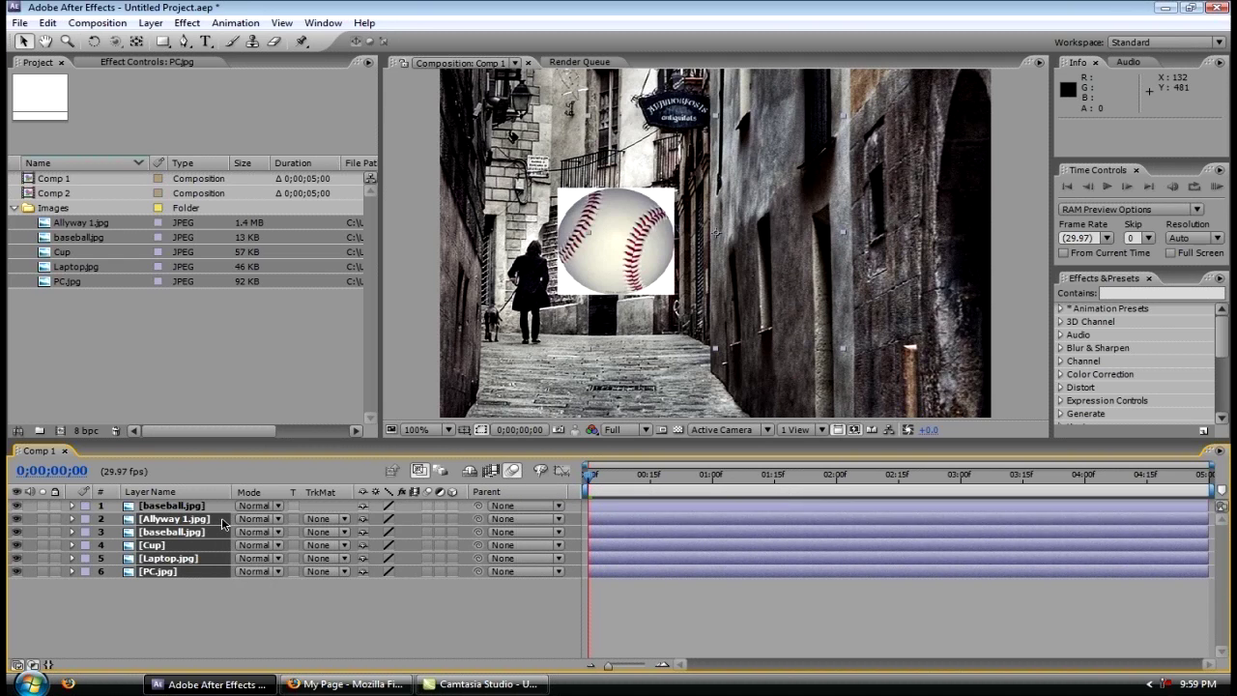
{"action": "key", "text": "Delete"}
{"action": "left_click_drag", "start_coordinate": [609, 279], "coordinate": [494, 390]}
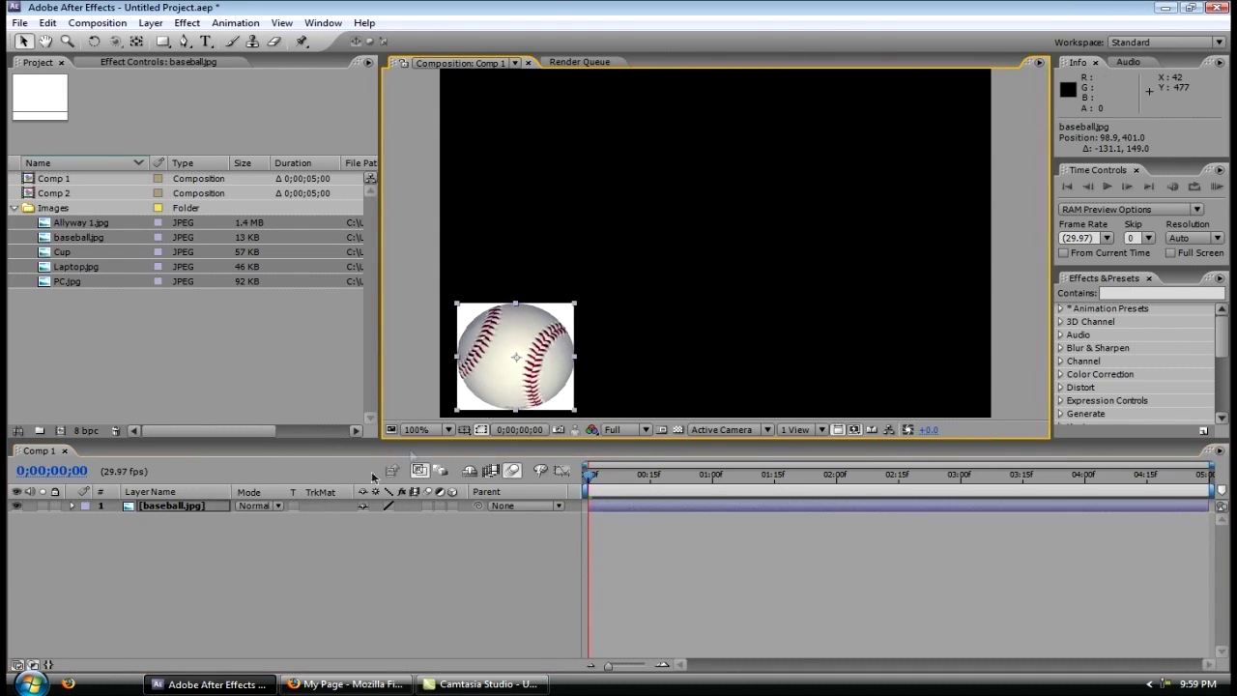
Keyframe the baseball's Position so it slides left to right, with a second key at frame 16
{"action": "key", "text": "p"}
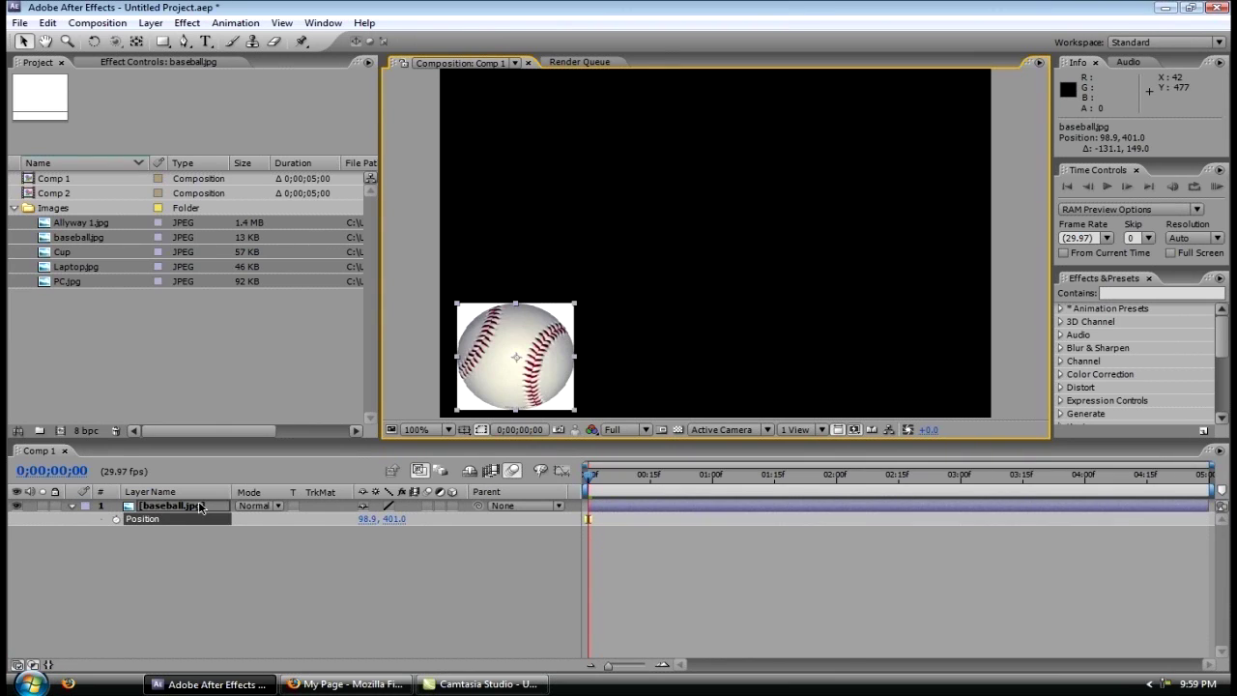
{"action": "left_click", "coordinate": [116, 519]}
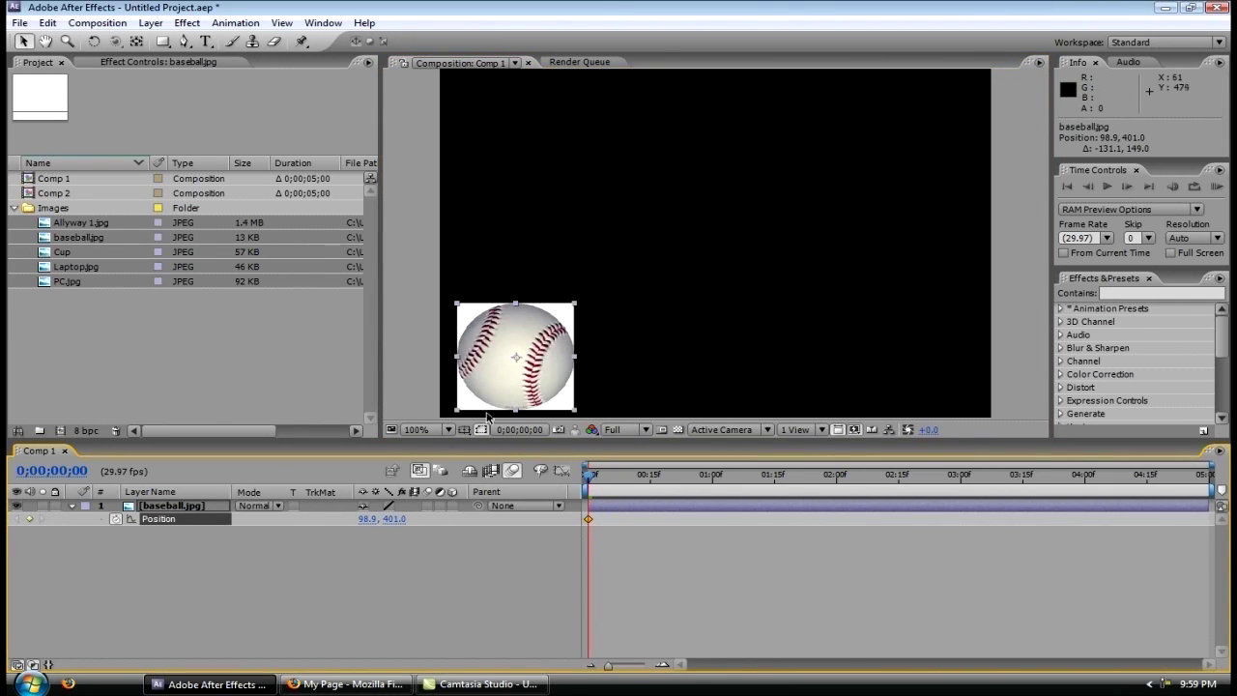
{"action": "left_click_drag", "start_coordinate": [500, 405], "coordinate": [888, 386]}
{"action": "left_click", "coordinate": [656, 474]}
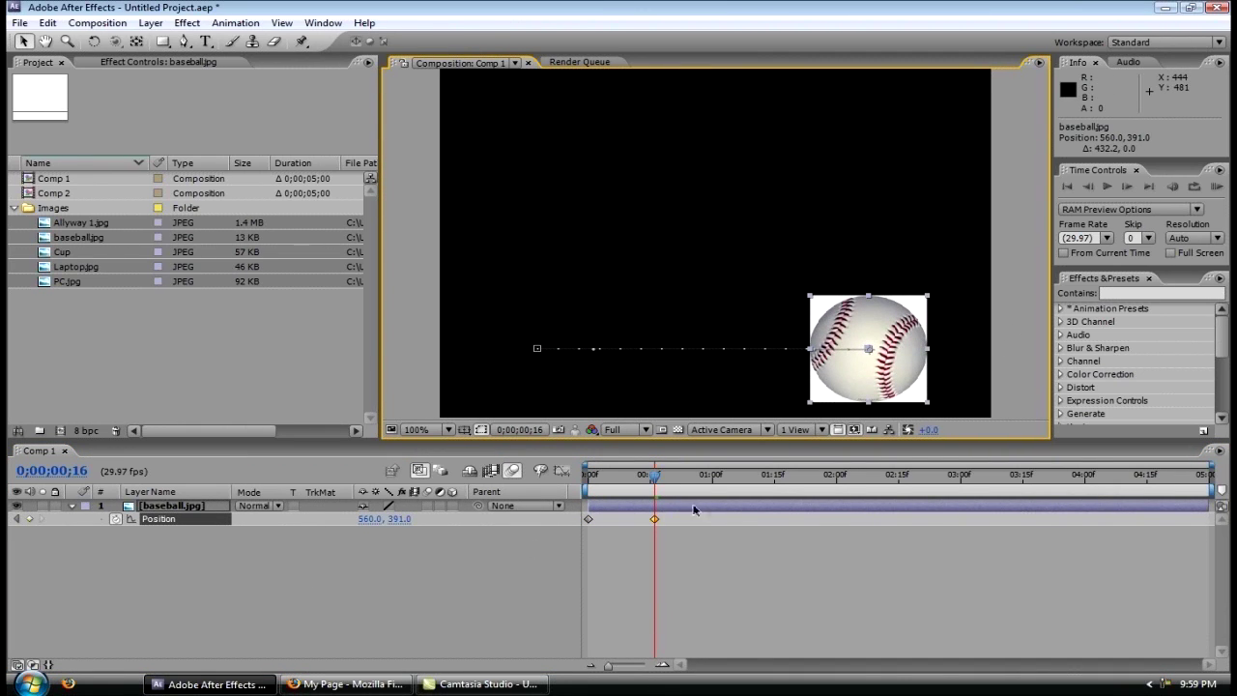
Preview the baseball's sliding animation from the first frame
{"action": "left_click_drag", "start_coordinate": [654, 481], "coordinate": [561, 478]}
{"action": "key", "text": "space"}
{"action": "key", "text": "space"}
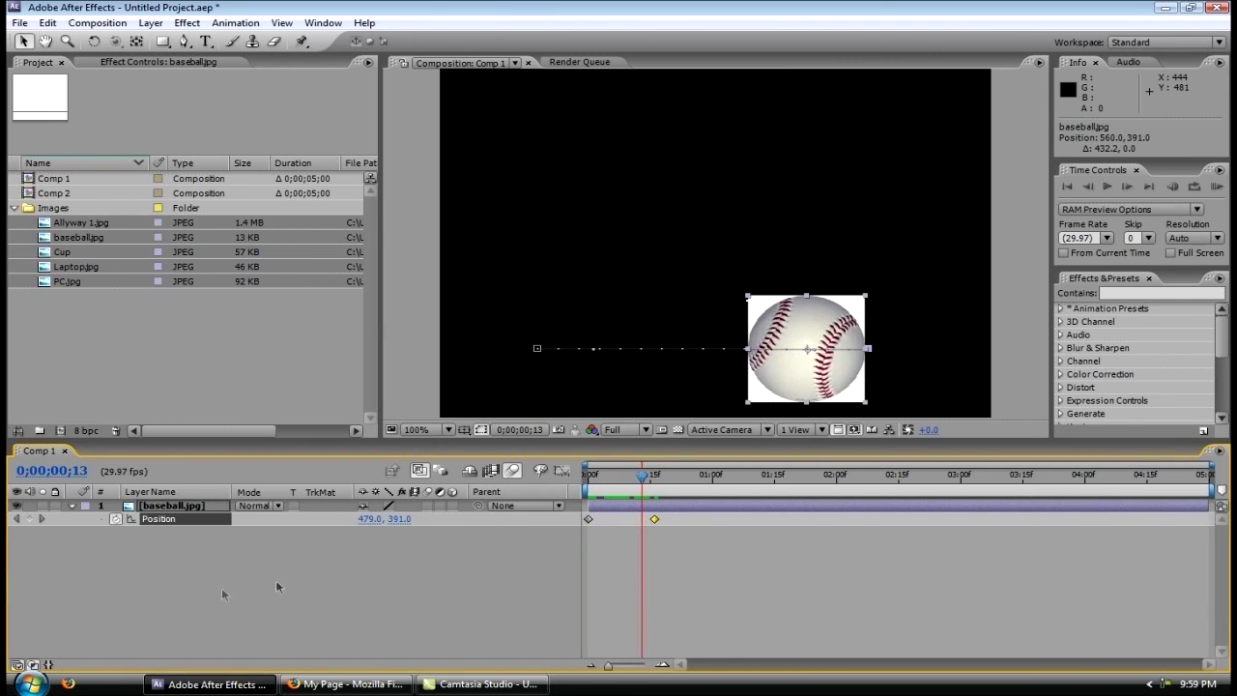
{"action": "left_click", "coordinate": [73, 509]}
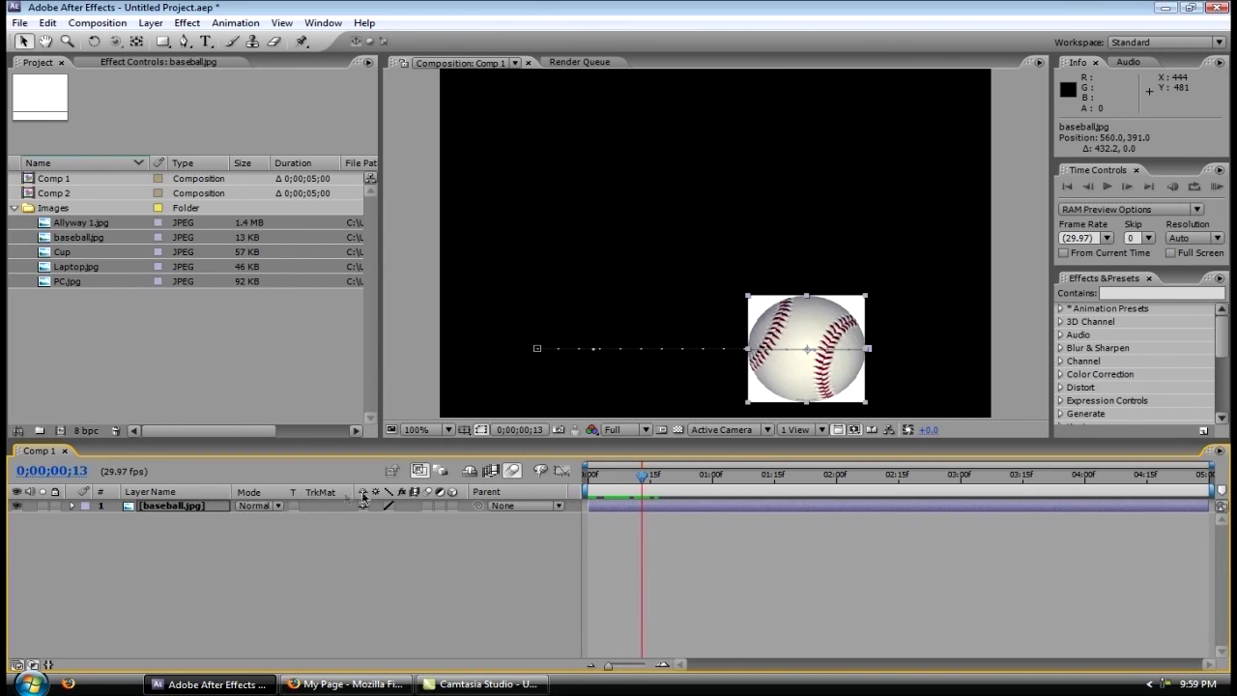
{"action": "left_click_drag", "start_coordinate": [647, 491], "coordinate": [519, 473]}
{"action": "left_click_drag", "start_coordinate": [592, 483], "coordinate": [618, 482]}
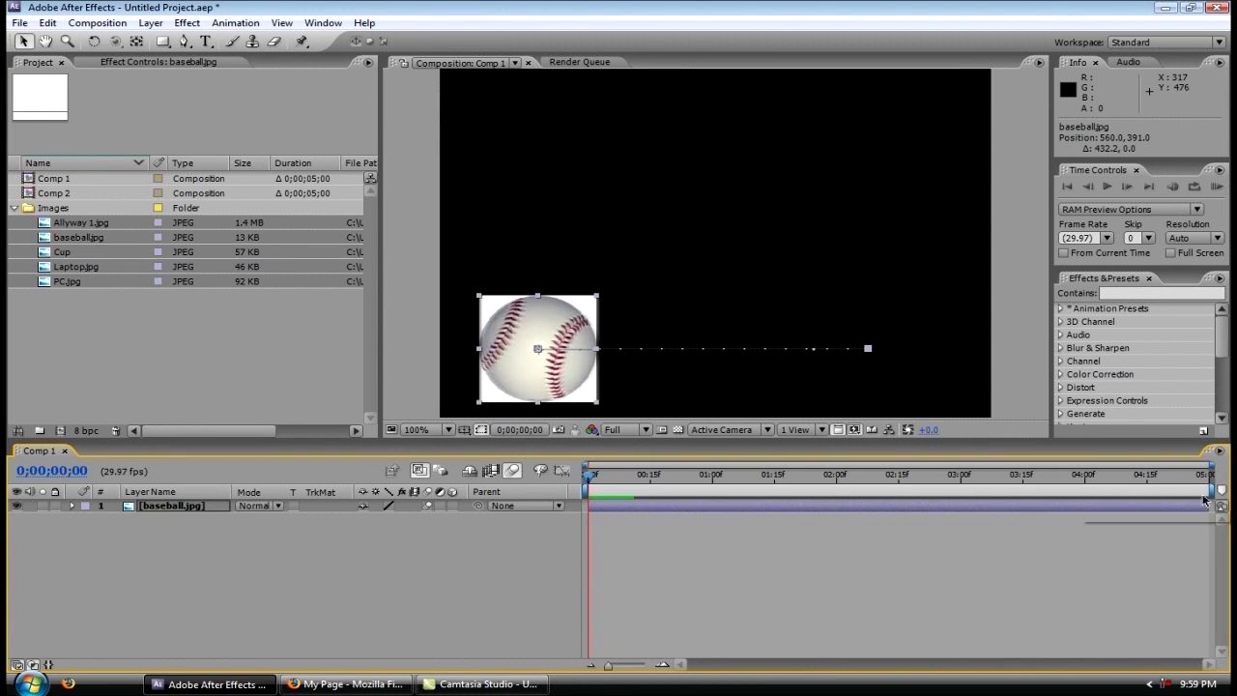
Trim the work area to the first second, RAM-preview, and enable motion blur for the composition
{"action": "mouse_move", "coordinate": [1210, 488]}
{"action": "left_mouse_down"}
{"action": "mouse_move", "coordinate": [651, 488]}
{"action": "mouse_move", "coordinate": [718, 489]}
{"action": "left_mouse_up"}
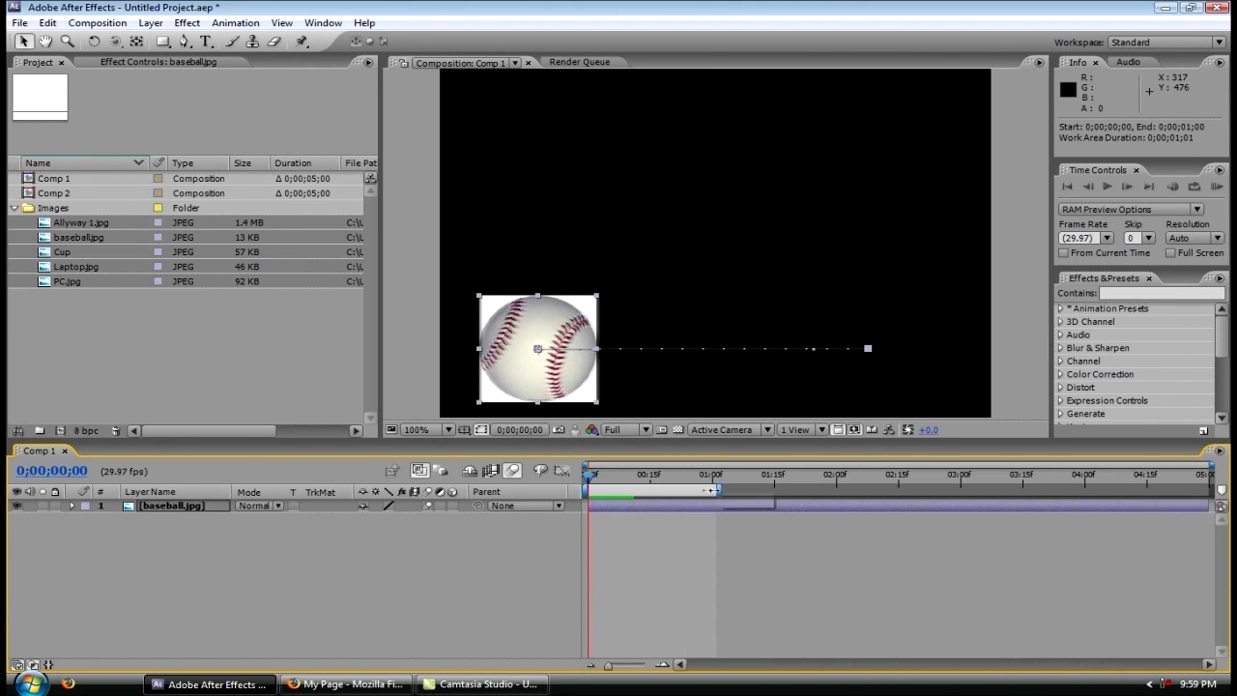
{"action": "key", "text": "KP_0"}
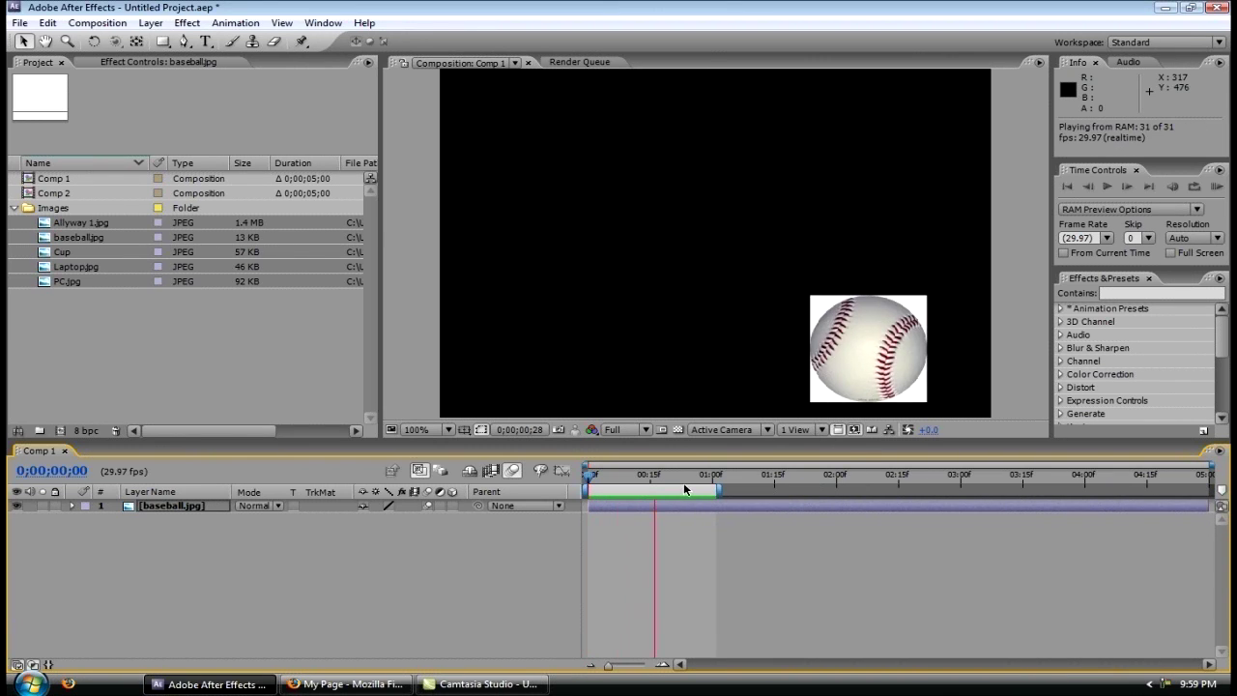
{"action": "left_click", "coordinate": [512, 471]}
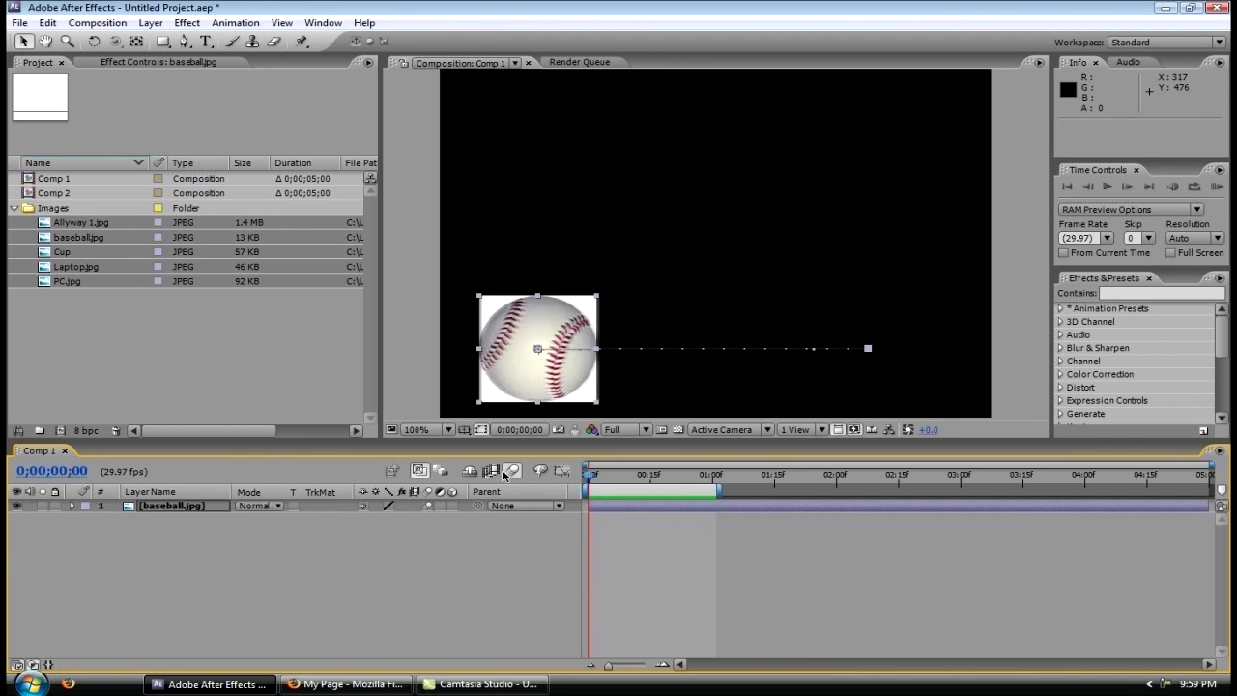
{"action": "key", "text": "KP_0"}
{"action": "left_click", "coordinate": [610, 489]}
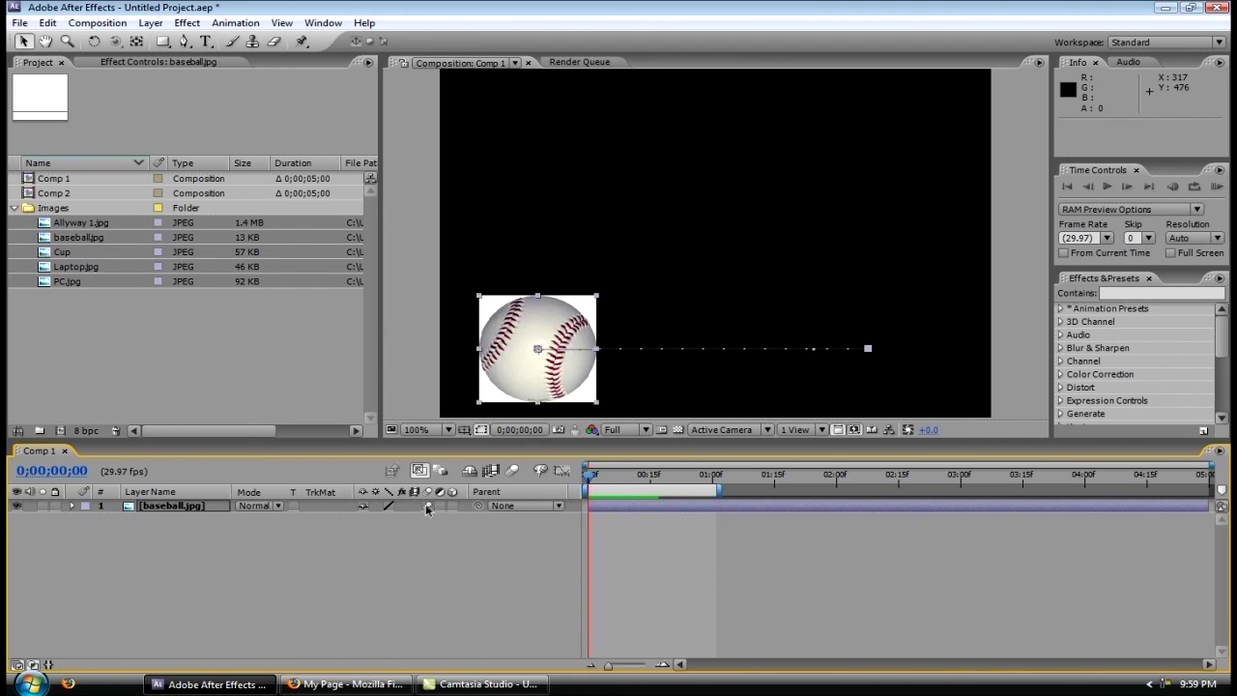
{"action": "left_click", "coordinate": [512, 471]}
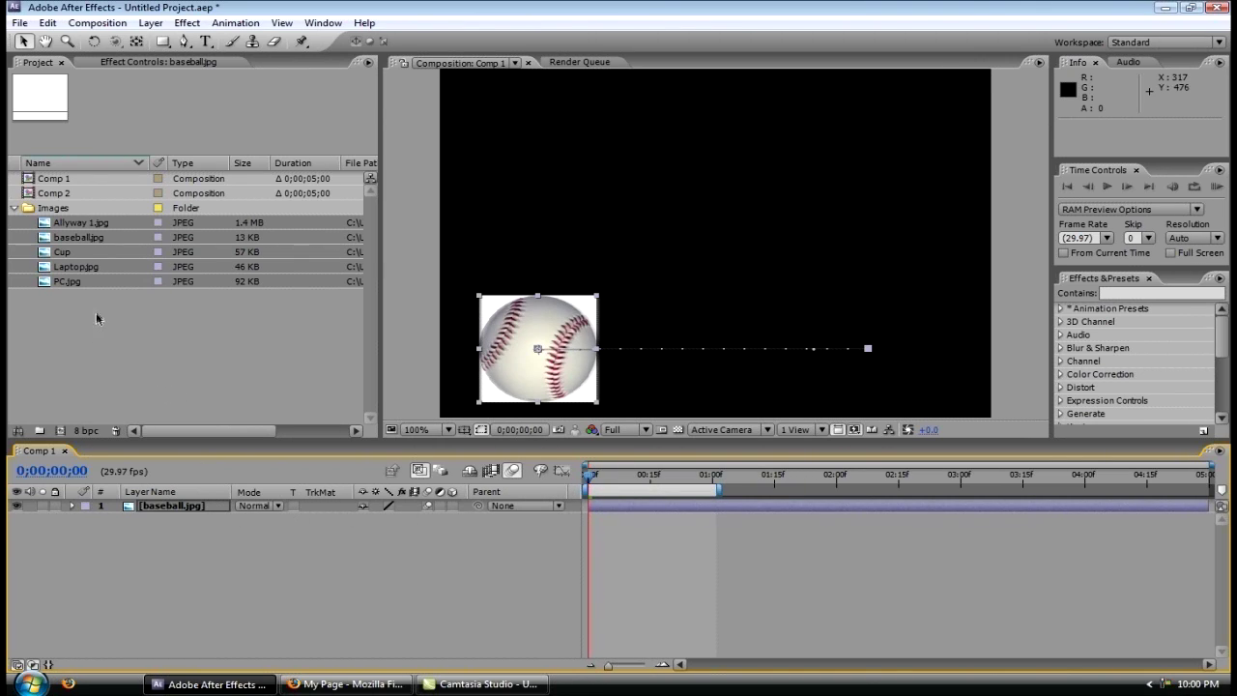
Replace the baseball layer with the Cup image scaled to about 20%
{"action": "left_click", "coordinate": [191, 507]}
{"action": "key", "text": "Delete"}
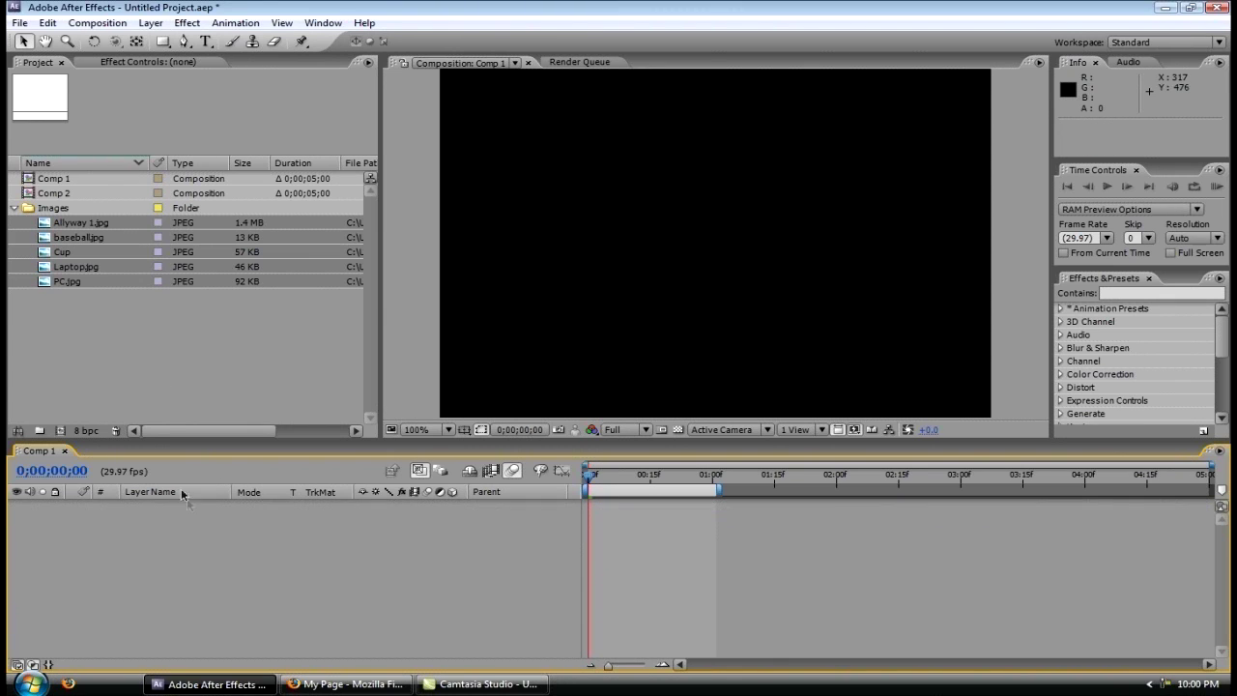
{"action": "left_click", "coordinate": [117, 301]}
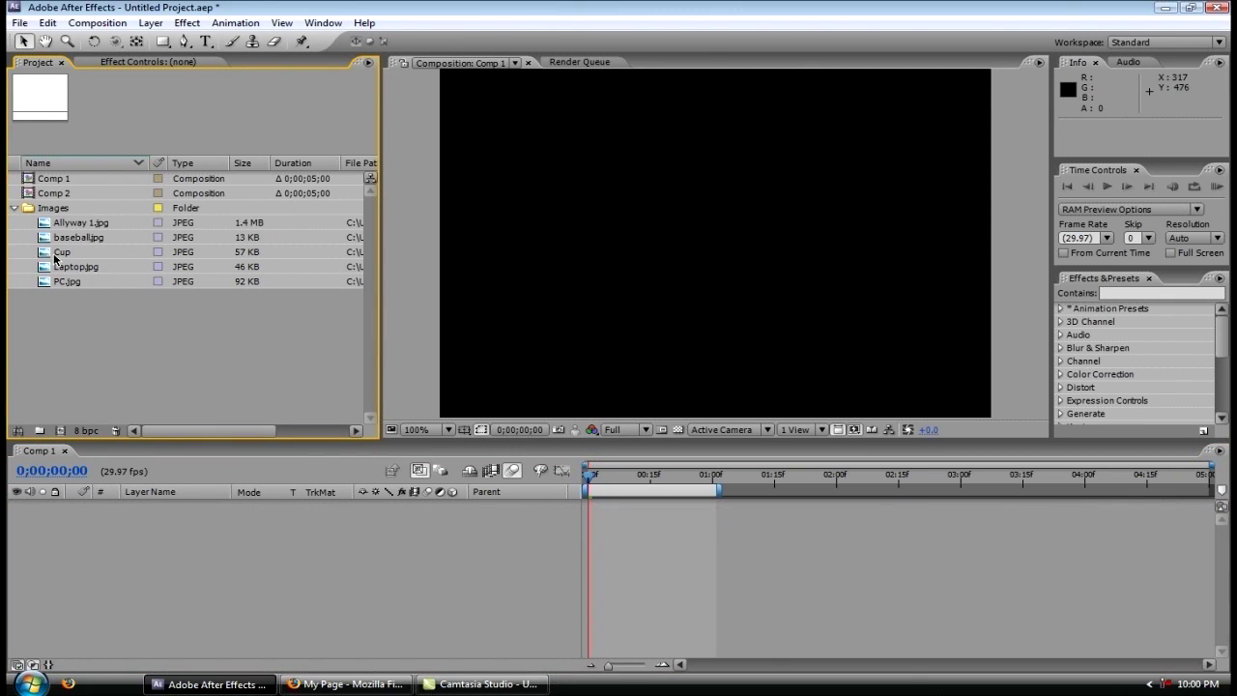
{"action": "left_click_drag", "start_coordinate": [55, 256], "coordinate": [538, 468]}
{"action": "left_click_drag", "start_coordinate": [377, 542], "coordinate": [377, 543]}
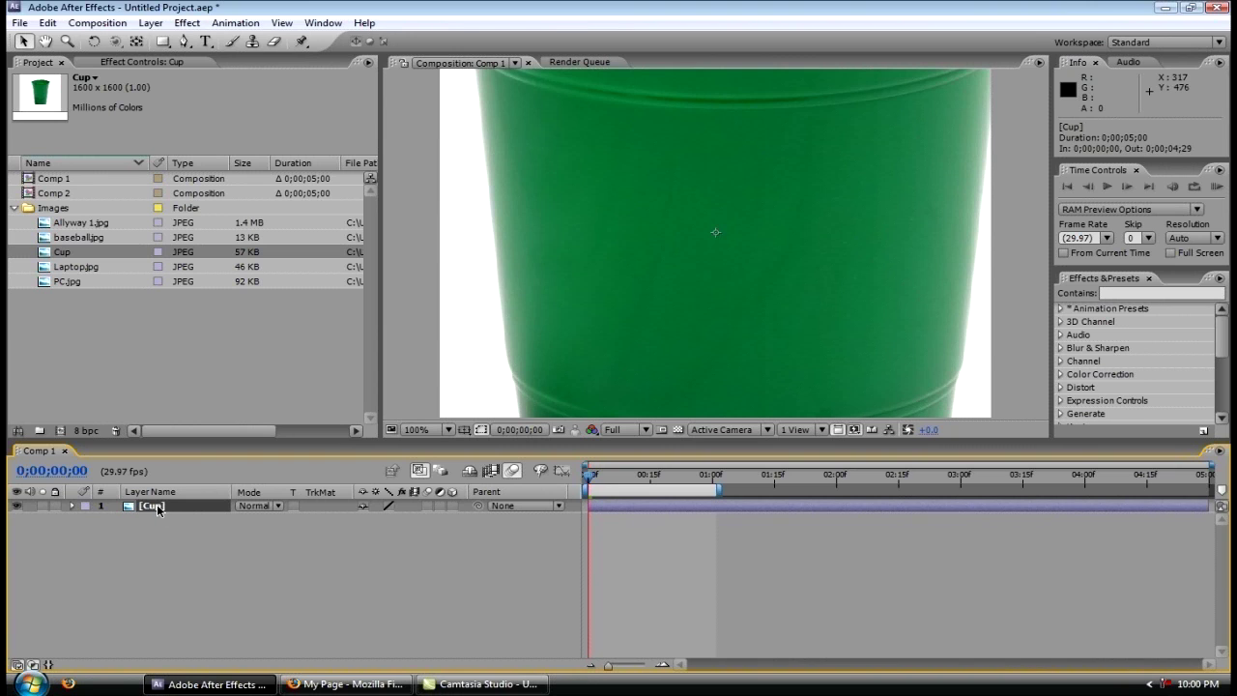
{"action": "key", "text": "s"}
{"action": "left_click_drag", "start_coordinate": [388, 520], "coordinate": [308, 522]}
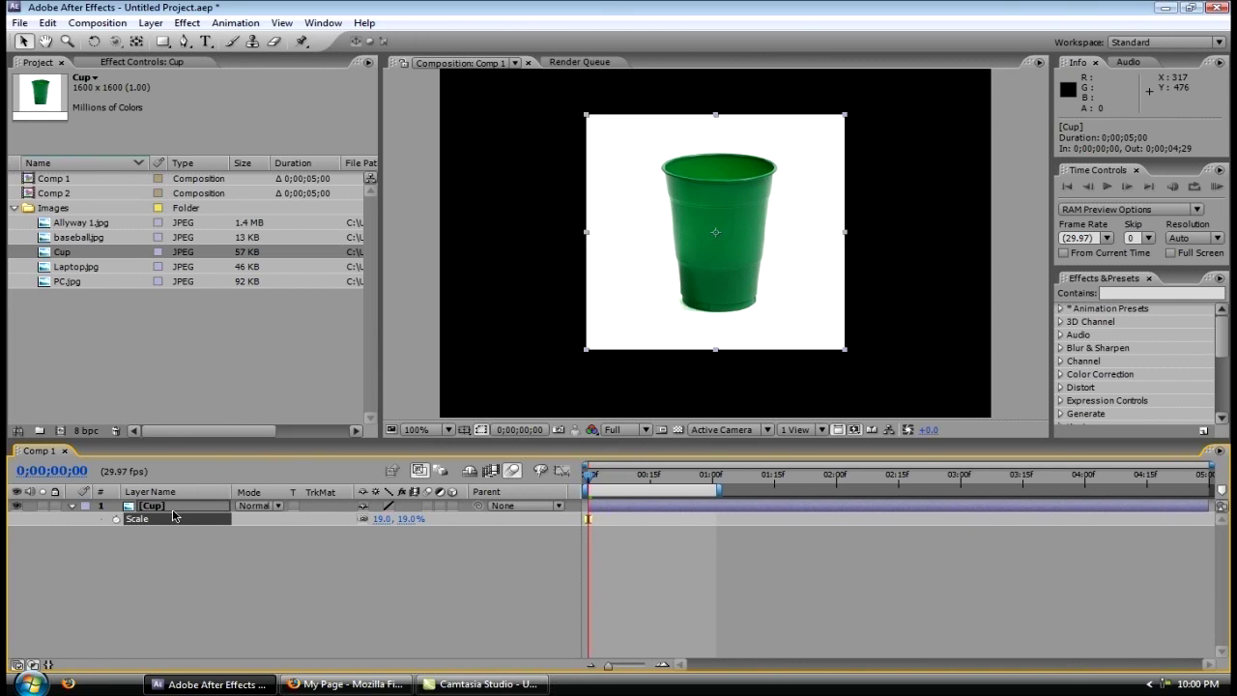
{"action": "mouse_move", "coordinate": [379, 519]}
{"action": "left_mouse_down"}
{"action": "mouse_move", "coordinate": [360, 519]}
{"action": "mouse_move", "coordinate": [386, 519]}
{"action": "left_mouse_up"}
{"action": "key", "text": "s"}
Apply the Colorama effect to the Cup layer and open Brainstorm variations
{"action": "left_click", "coordinate": [166, 507]}
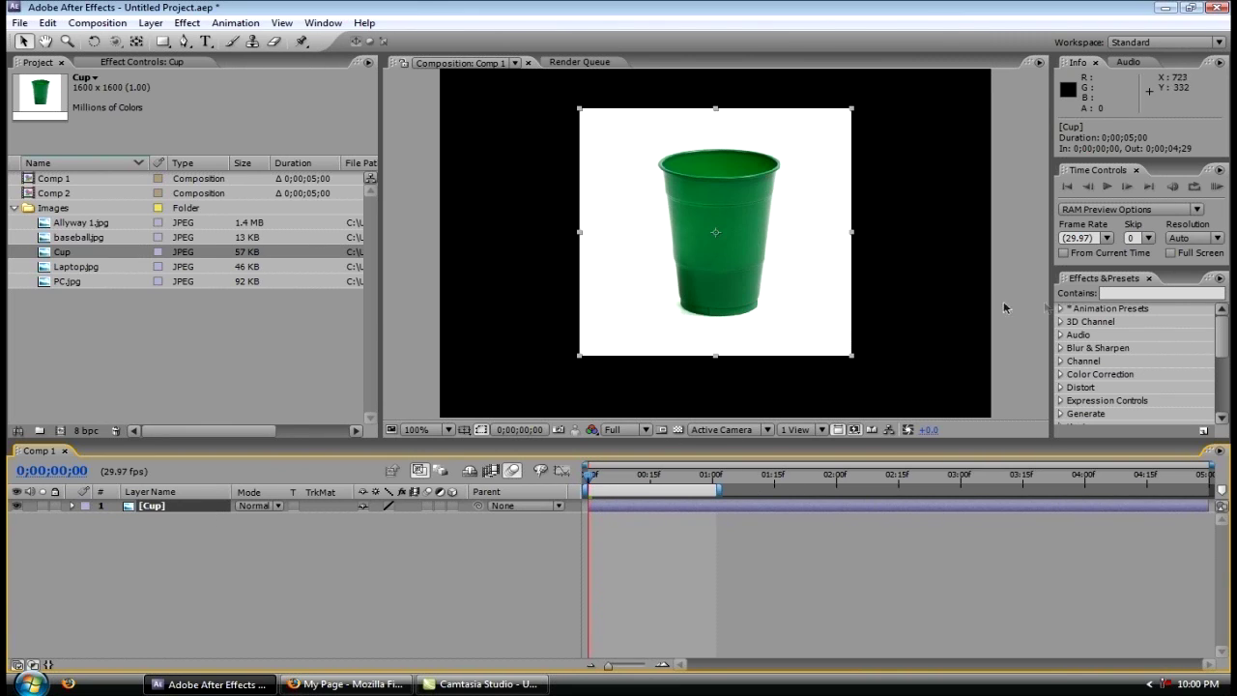
{"action": "left_click", "coordinate": [1108, 292]}
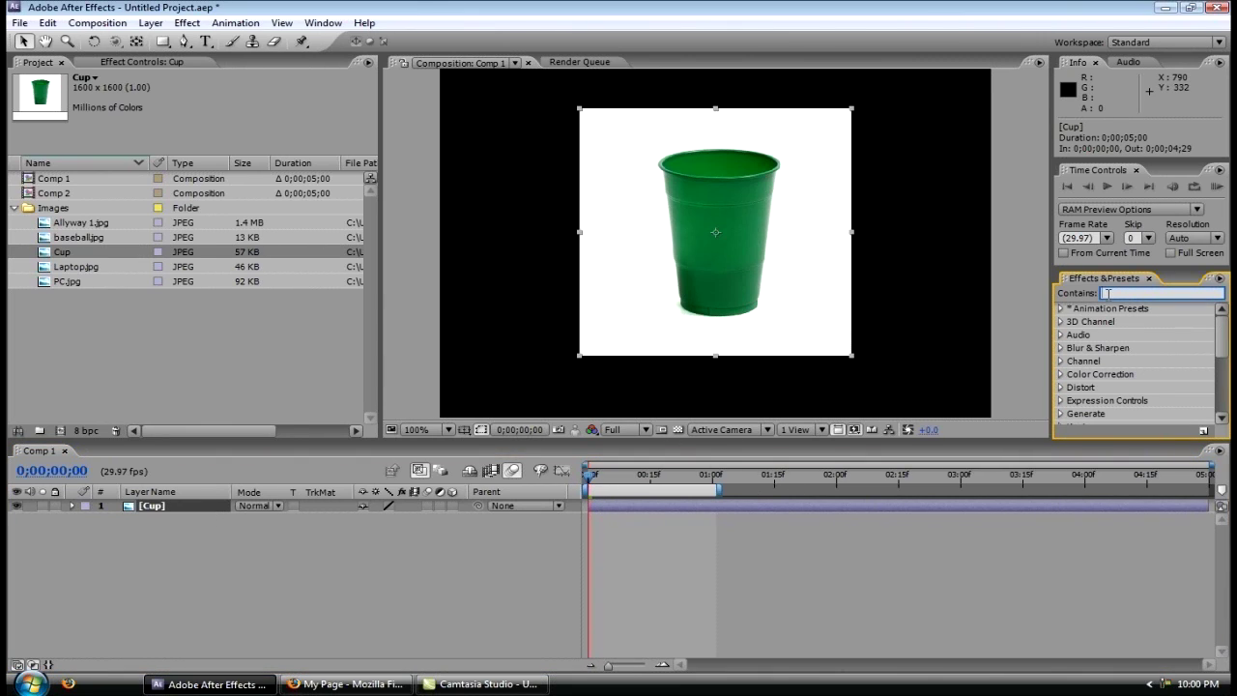
{"action": "type", "text": "colora"}
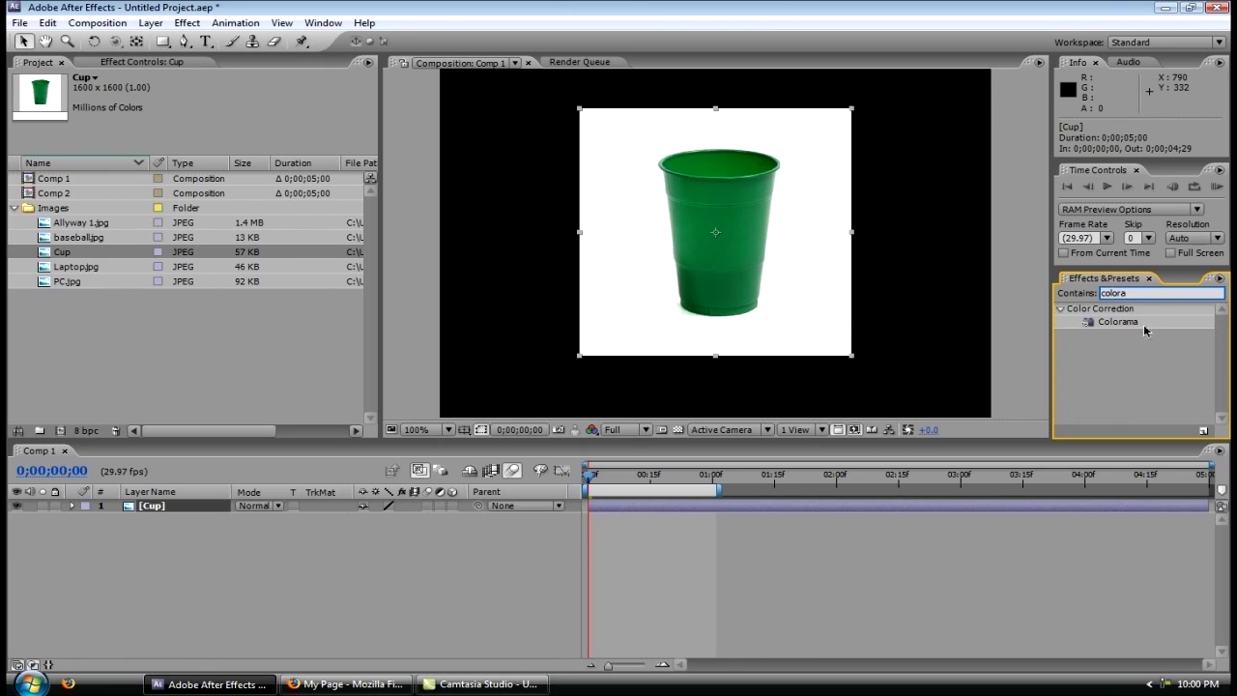
{"action": "left_click_drag", "start_coordinate": [1137, 332], "coordinate": [723, 298]}
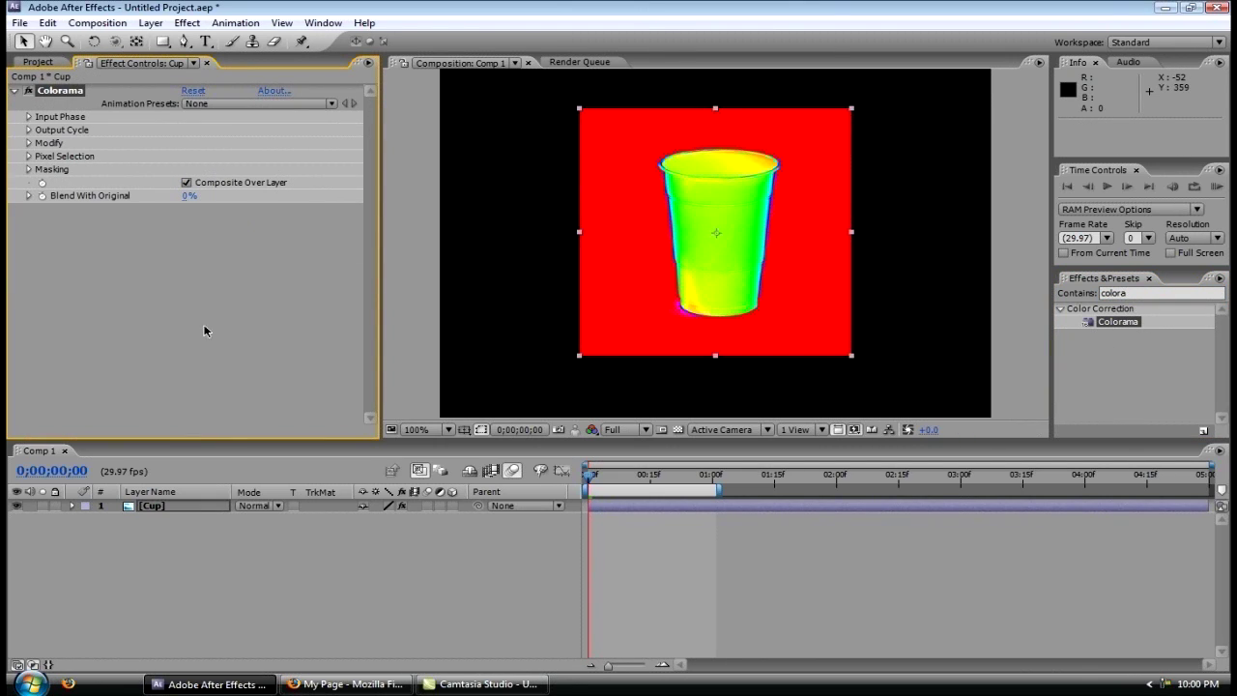
{"action": "left_click", "coordinate": [539, 471]}
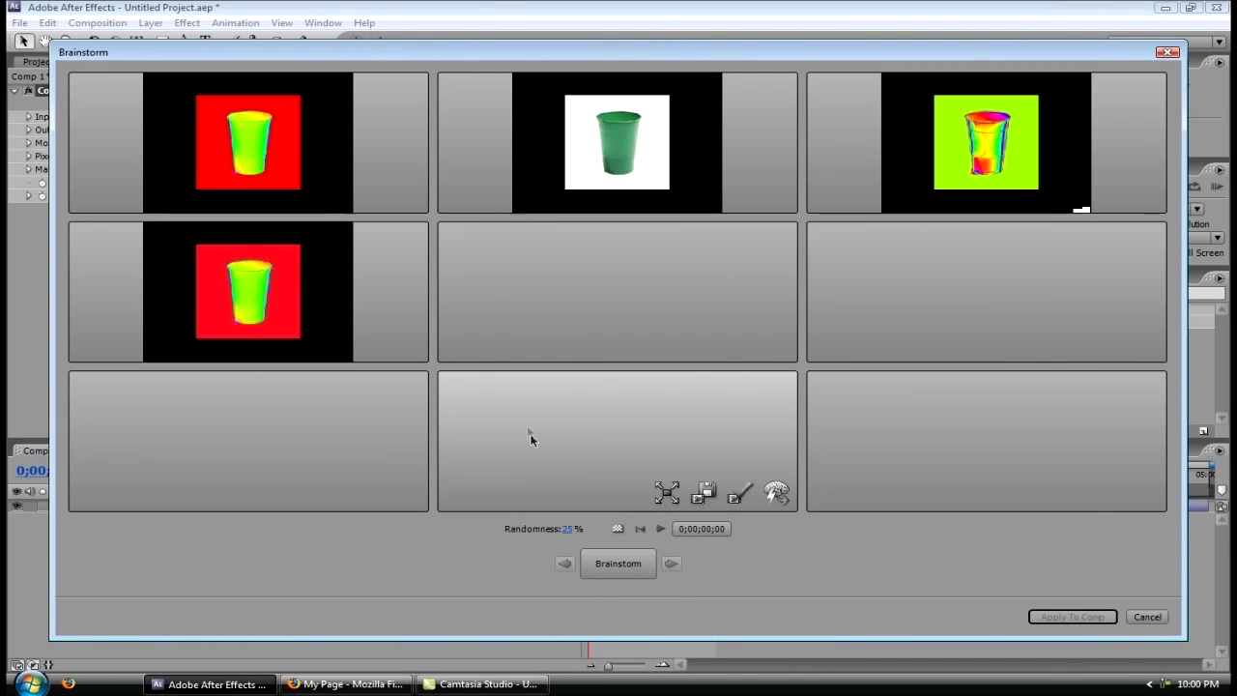
Brainstorm new Colorama variations at 100% randomness, keeping the top-middle variation for the next round
{"action": "left_click_drag", "start_coordinate": [576, 529], "coordinate": [660, 530]}
{"action": "left_click", "coordinate": [623, 570]}
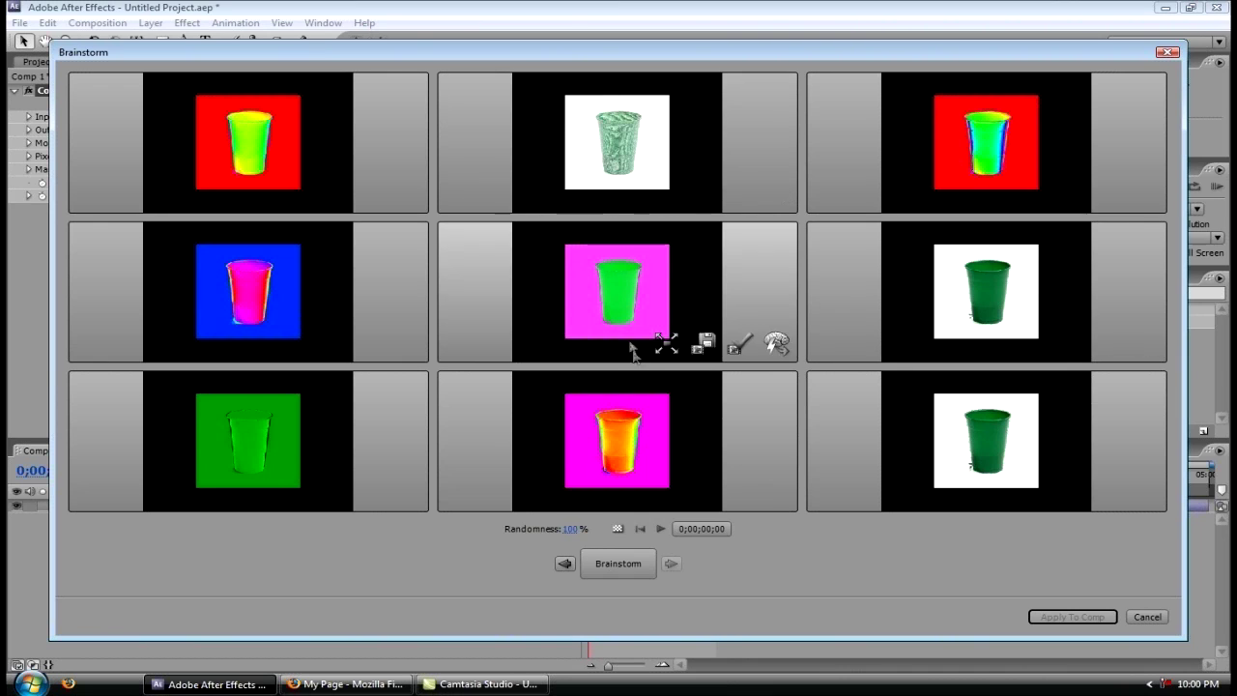
{"action": "mouse_move", "coordinate": [617, 166]}
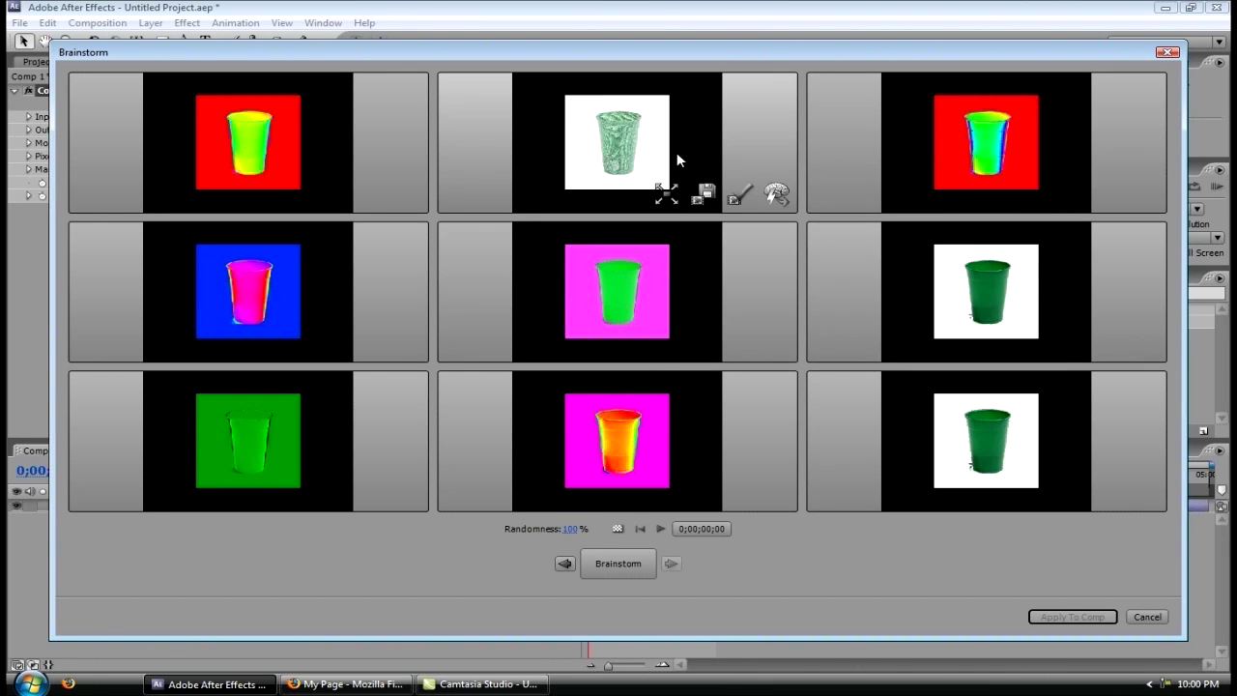
{"action": "left_click", "coordinate": [779, 194]}
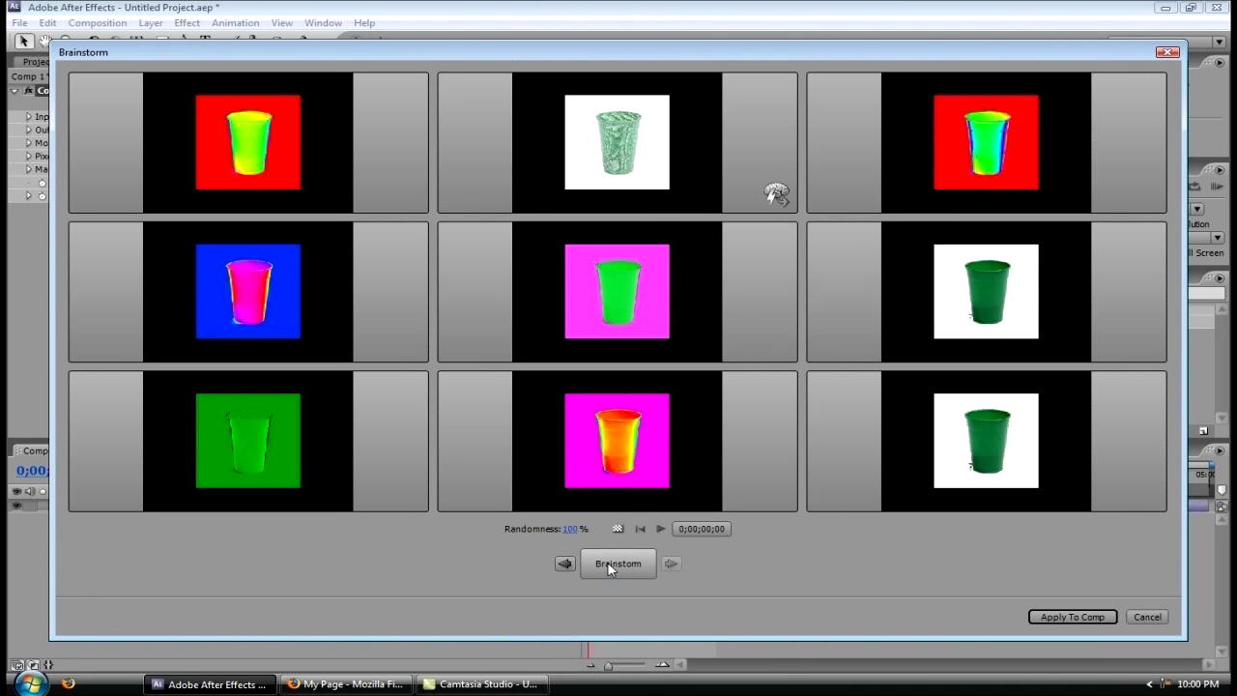
{"action": "left_click", "coordinate": [609, 567]}
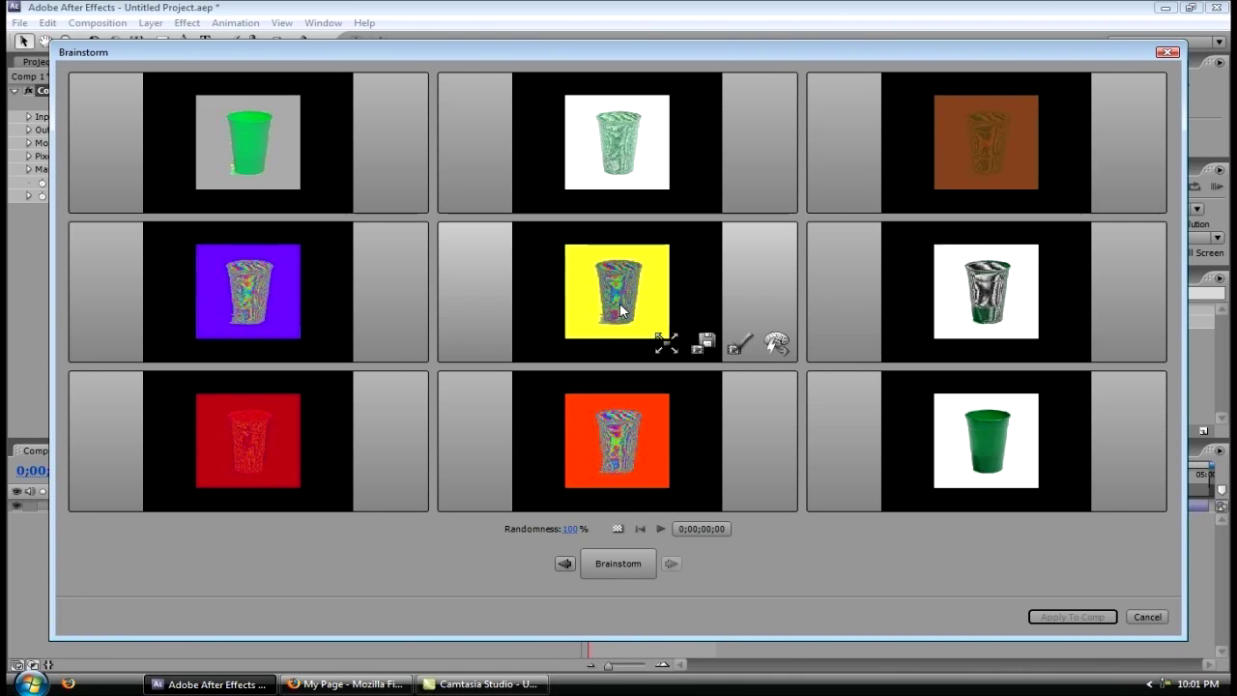
Enlarge the yellow-backed variation for a closer look, then apply it to the composition
{"action": "left_click", "coordinate": [666, 345]}
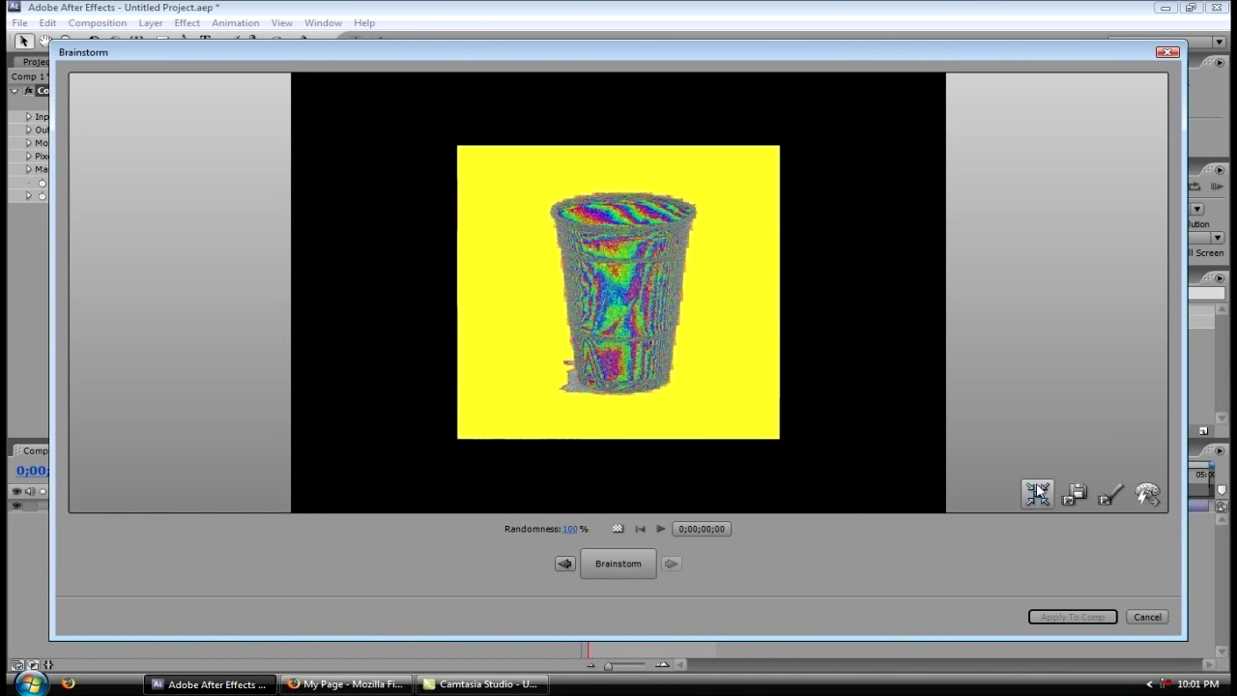
{"action": "left_click", "coordinate": [1037, 494]}
{"action": "mouse_move", "coordinate": [707, 348]}
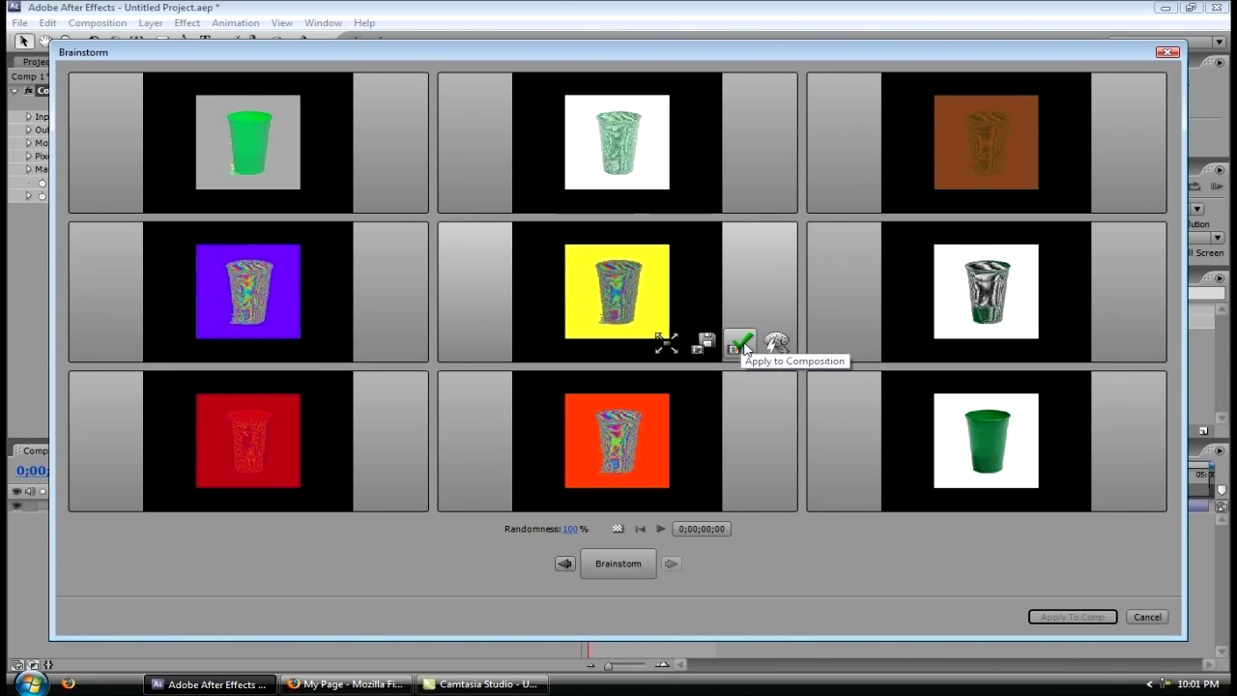
{"action": "left_click", "coordinate": [743, 345]}
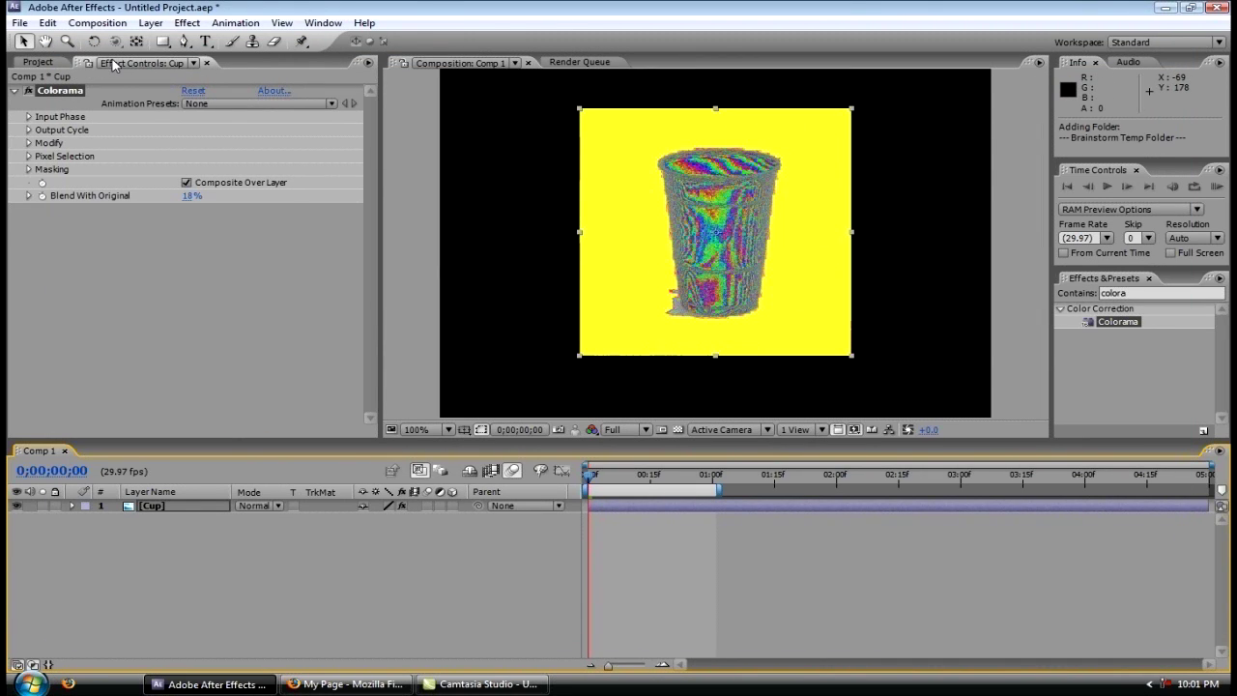
Try rotating Colorama's Input Phase Shift, then delete the Colorama effect so the cup is green again
{"action": "left_click", "coordinate": [28, 117]}
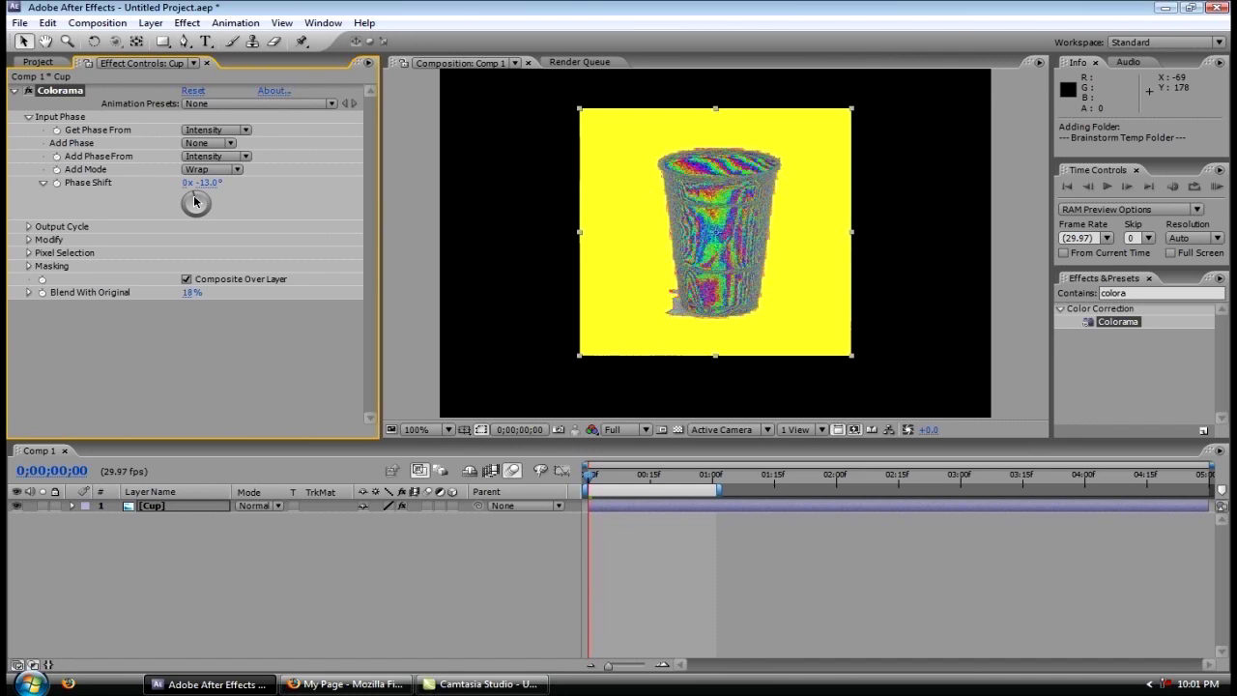
{"action": "mouse_move", "coordinate": [194, 201]}
{"action": "left_mouse_down"}
{"action": "mouse_move", "coordinate": [193, 222]}
{"action": "mouse_move", "coordinate": [194, 204]}
{"action": "left_mouse_up"}
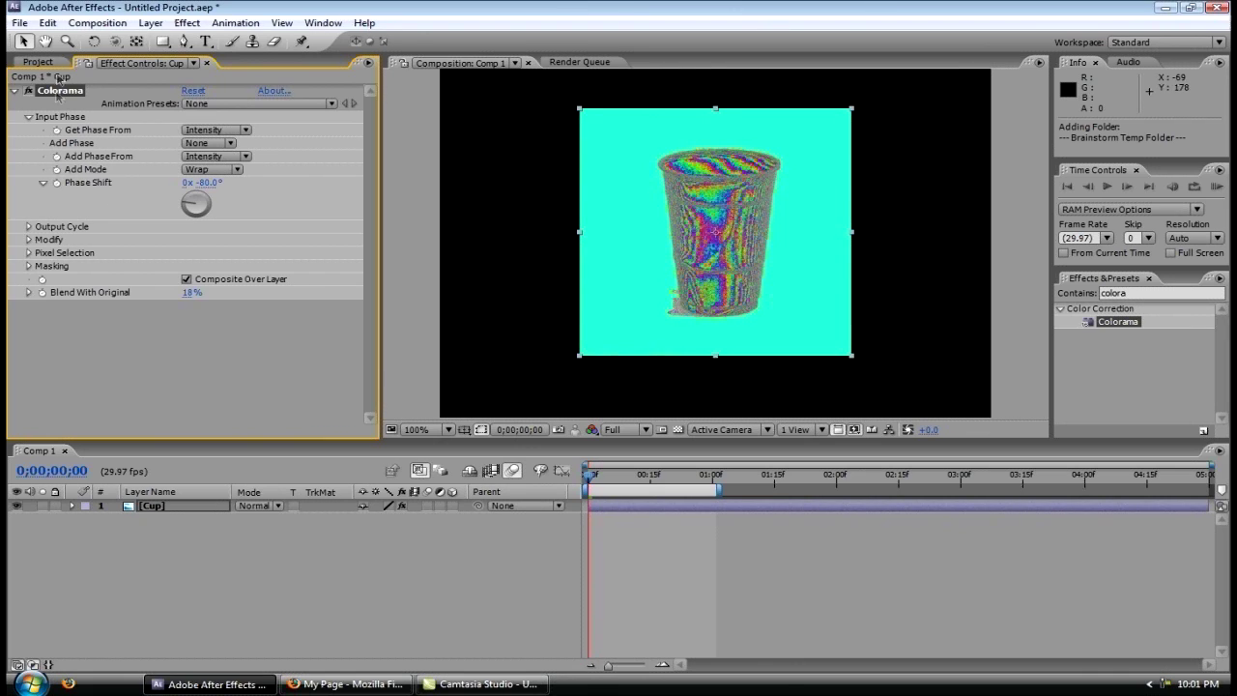
{"action": "left_click", "coordinate": [28, 117]}
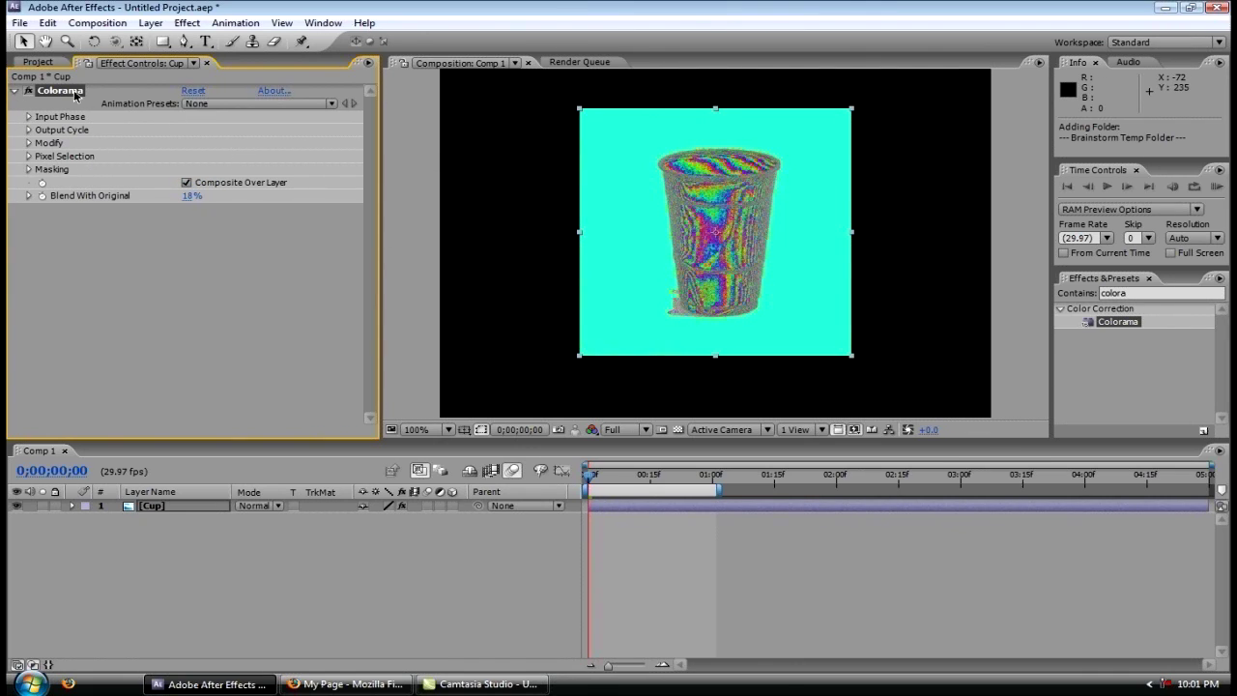
{"action": "key", "text": "Delete"}
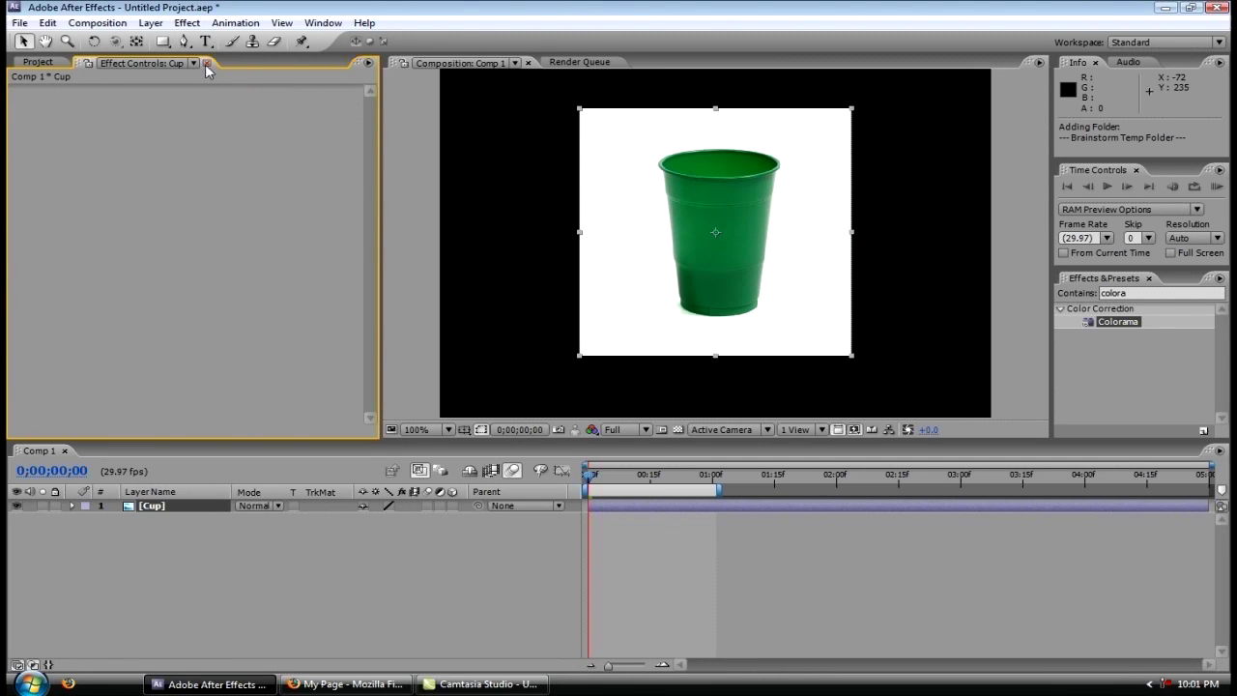
Replace the Cup layer in Comp 1 with baseball.jpg from the project list
{"action": "left_click", "coordinate": [39, 62]}
{"action": "left_click", "coordinate": [451, 514]}
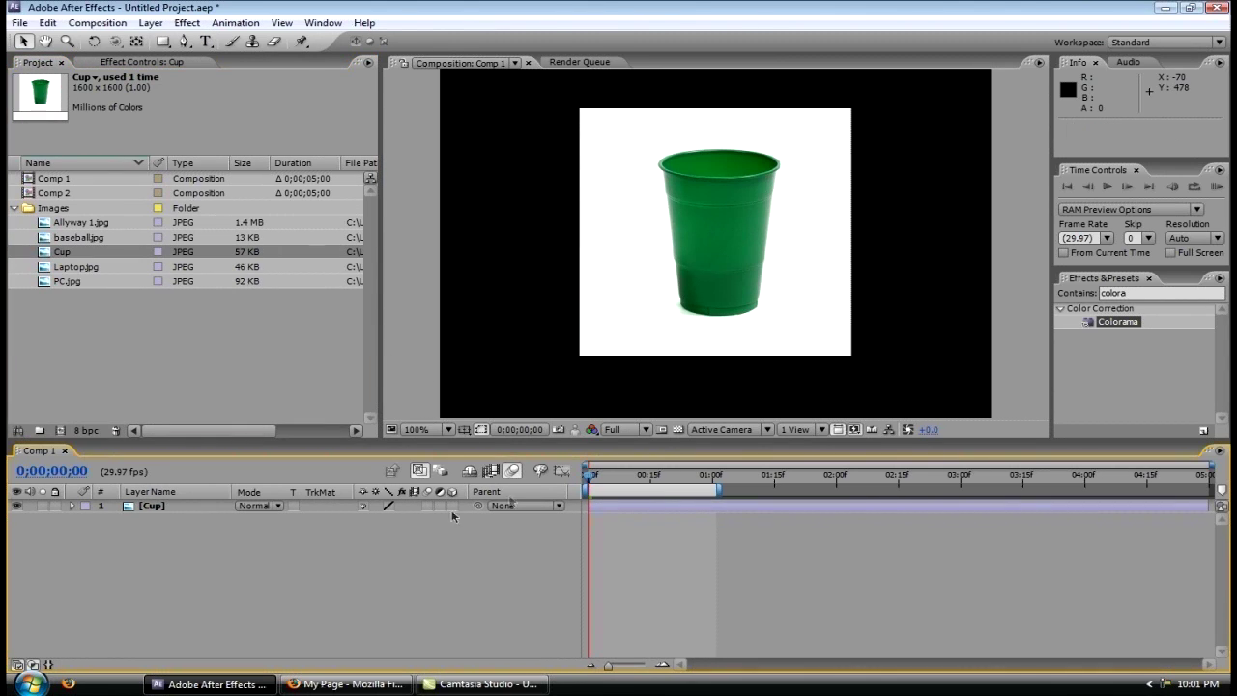
{"action": "left_click", "coordinate": [173, 505]}
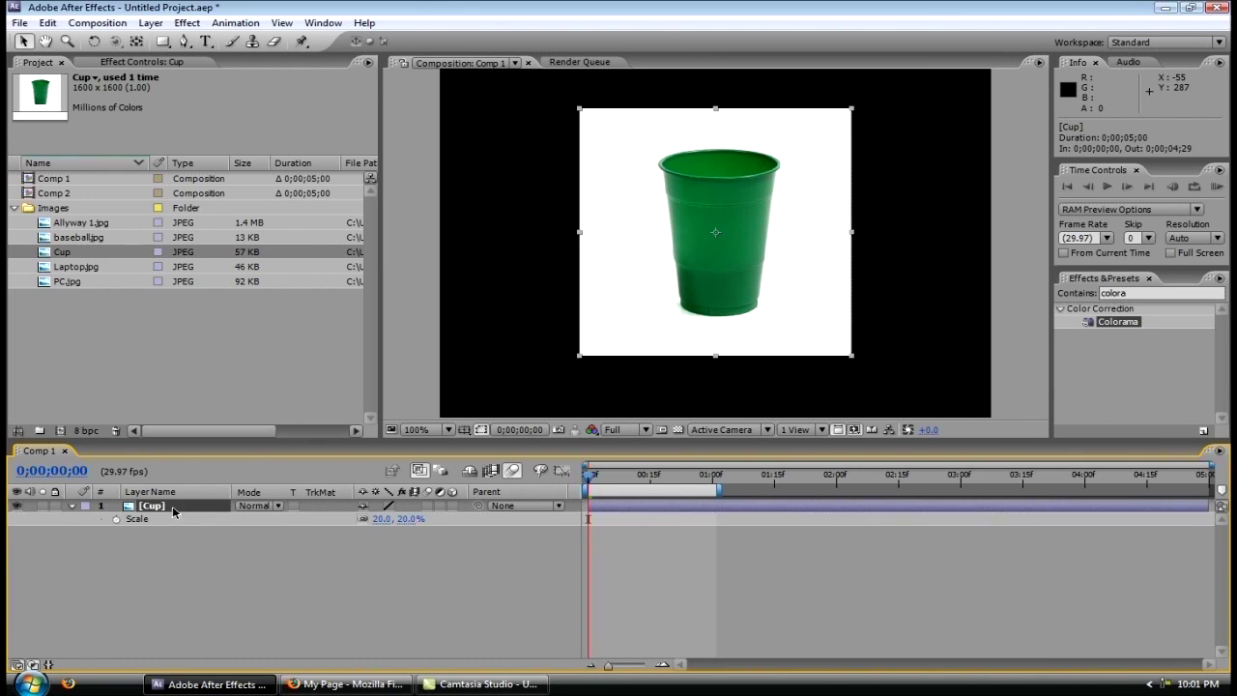
{"action": "key", "text": "Delete"}
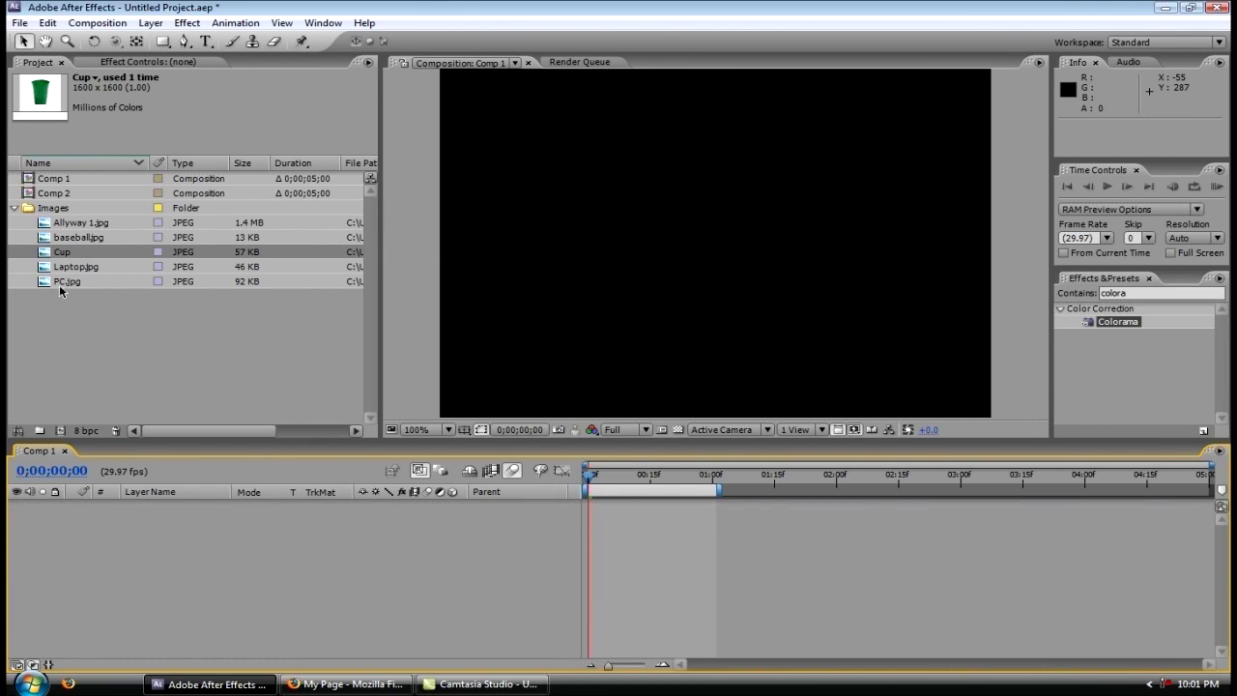
{"action": "left_click_drag", "start_coordinate": [70, 237], "coordinate": [607, 506]}
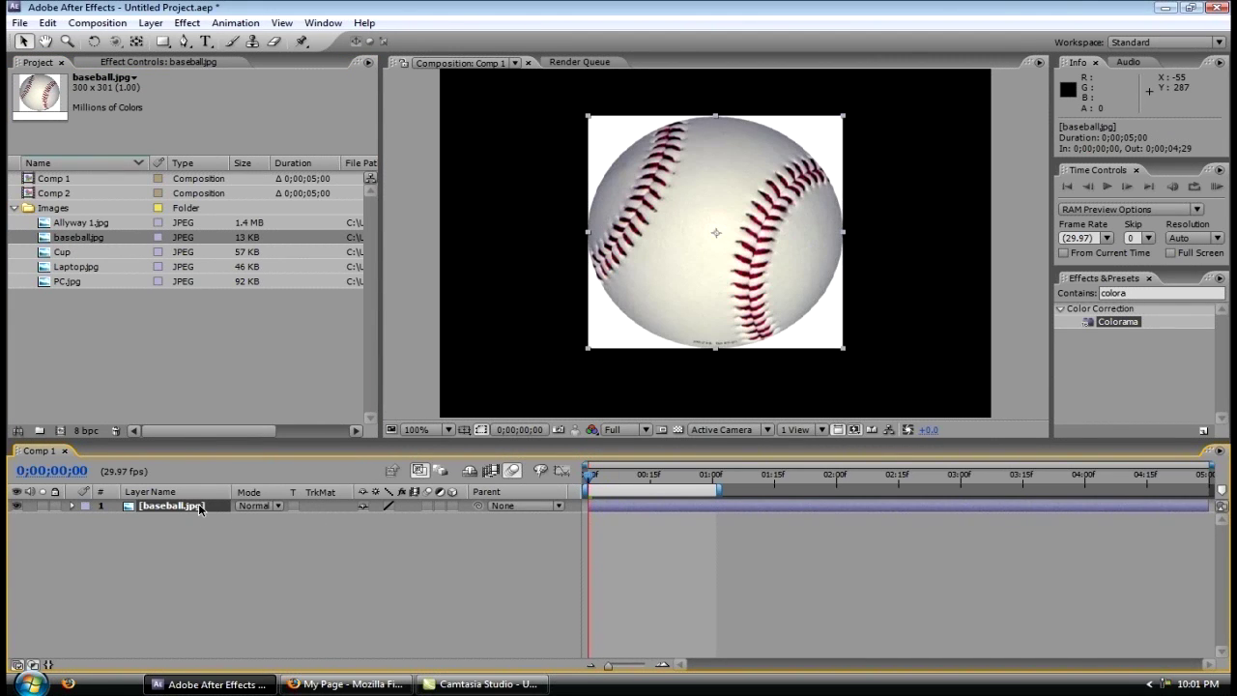
Scale the baseball to 32% and move it toward the lower left of the comp
{"action": "key", "text": "p"}
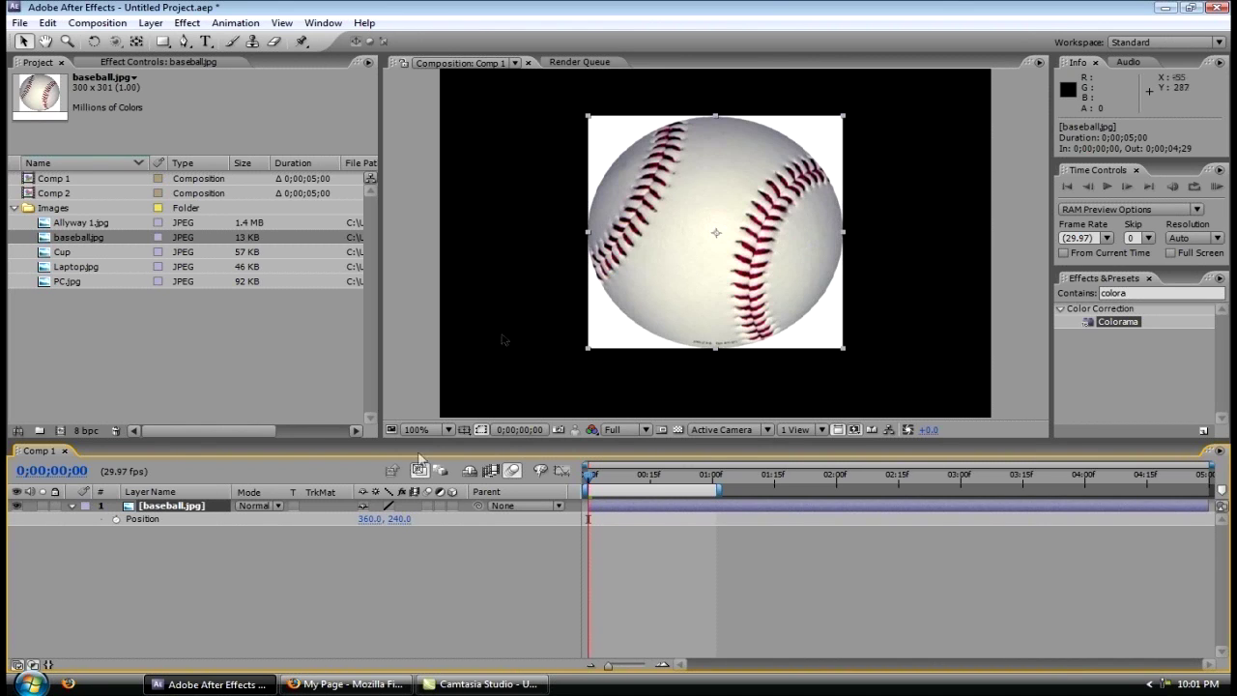
{"action": "left_click_drag", "start_coordinate": [739, 275], "coordinate": [627, 337]}
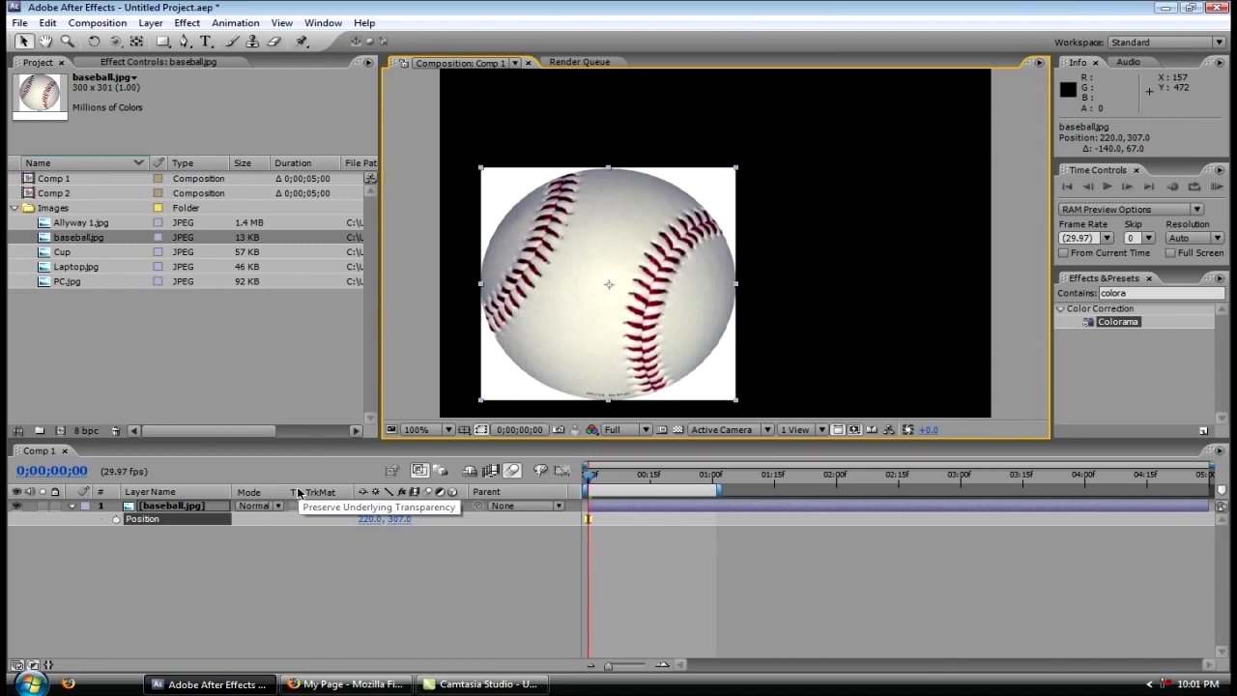
{"action": "key", "text": "shift+s"}
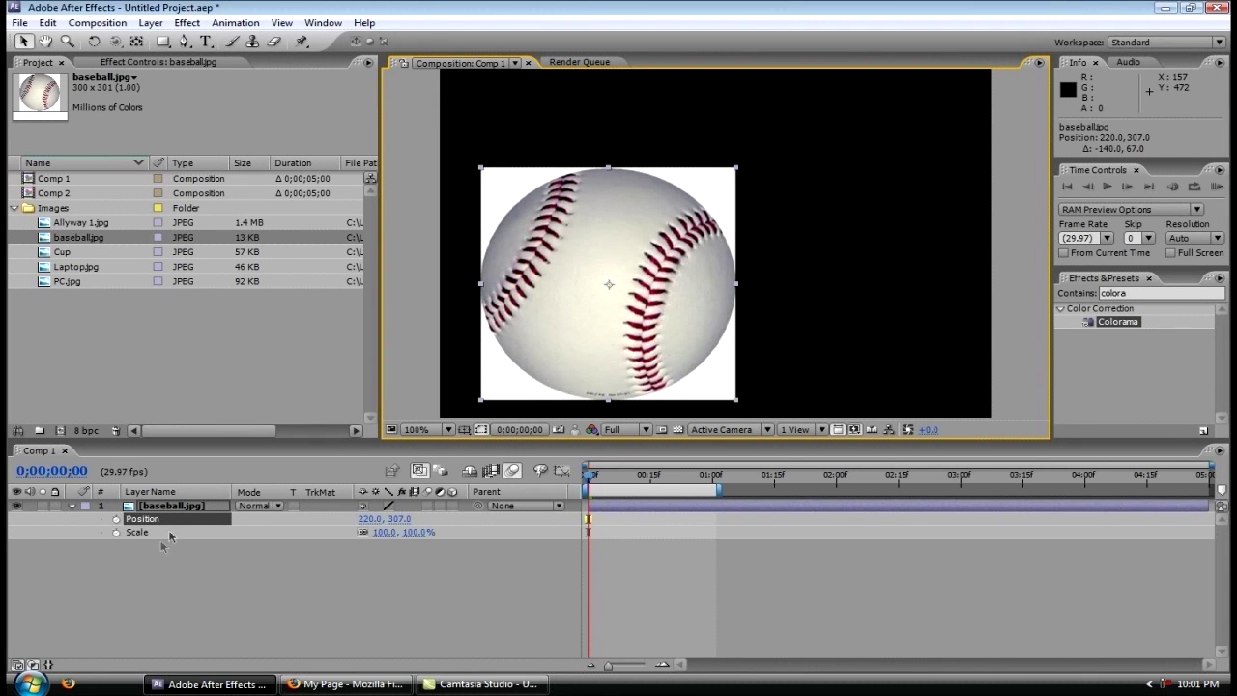
{"action": "left_click_drag", "start_coordinate": [385, 532], "coordinate": [319, 532]}
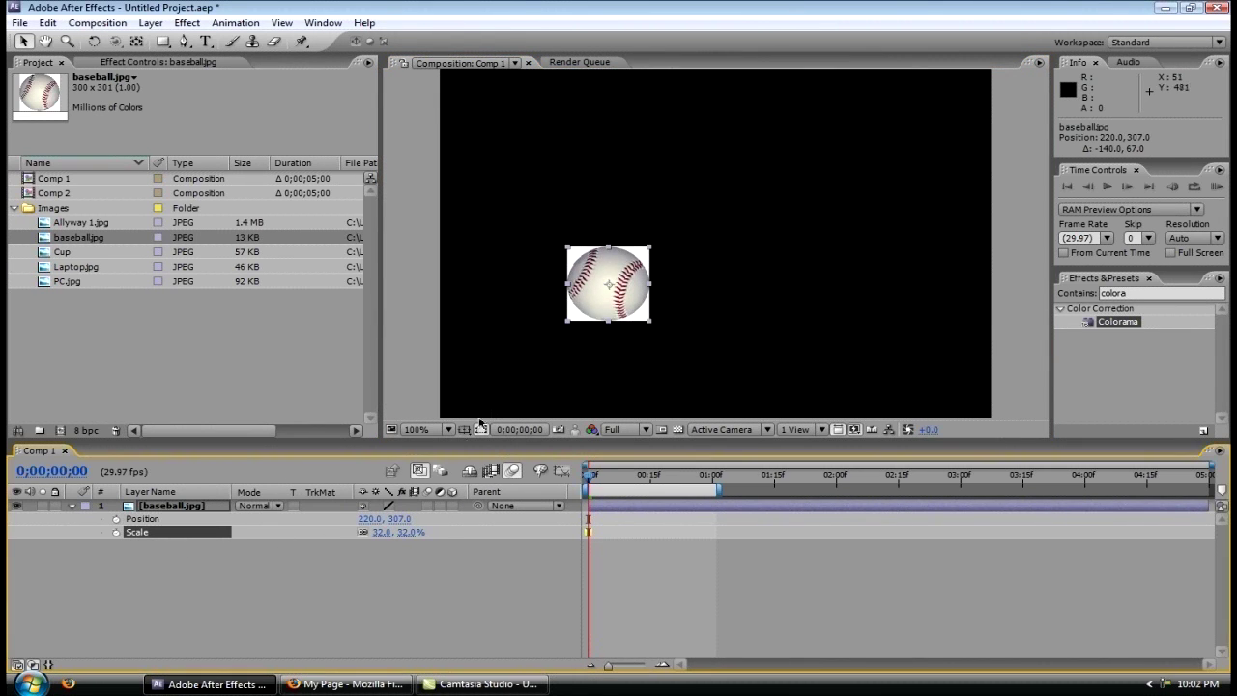
{"action": "left_click", "coordinate": [186, 520]}
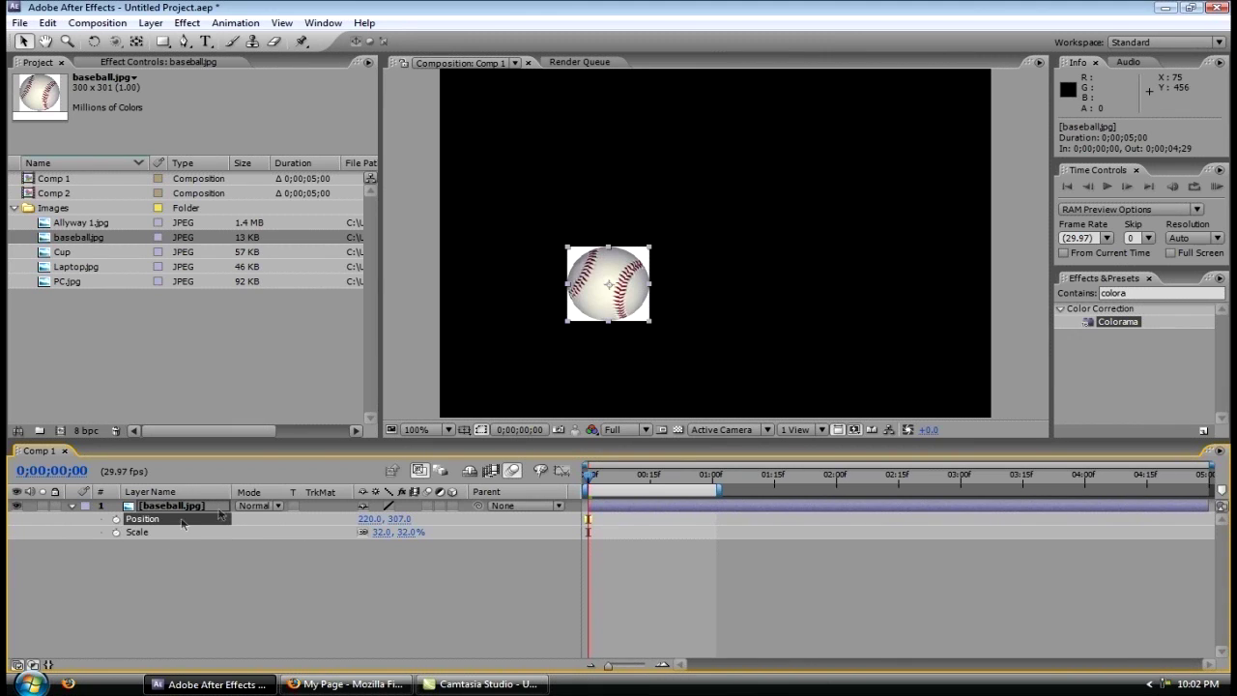
Keyframe the baseball's Position from lower left, to the right at 01:00, then top left (96.7, 105.0) at 01:10
{"action": "left_click_drag", "start_coordinate": [615, 286], "coordinate": [500, 371]}
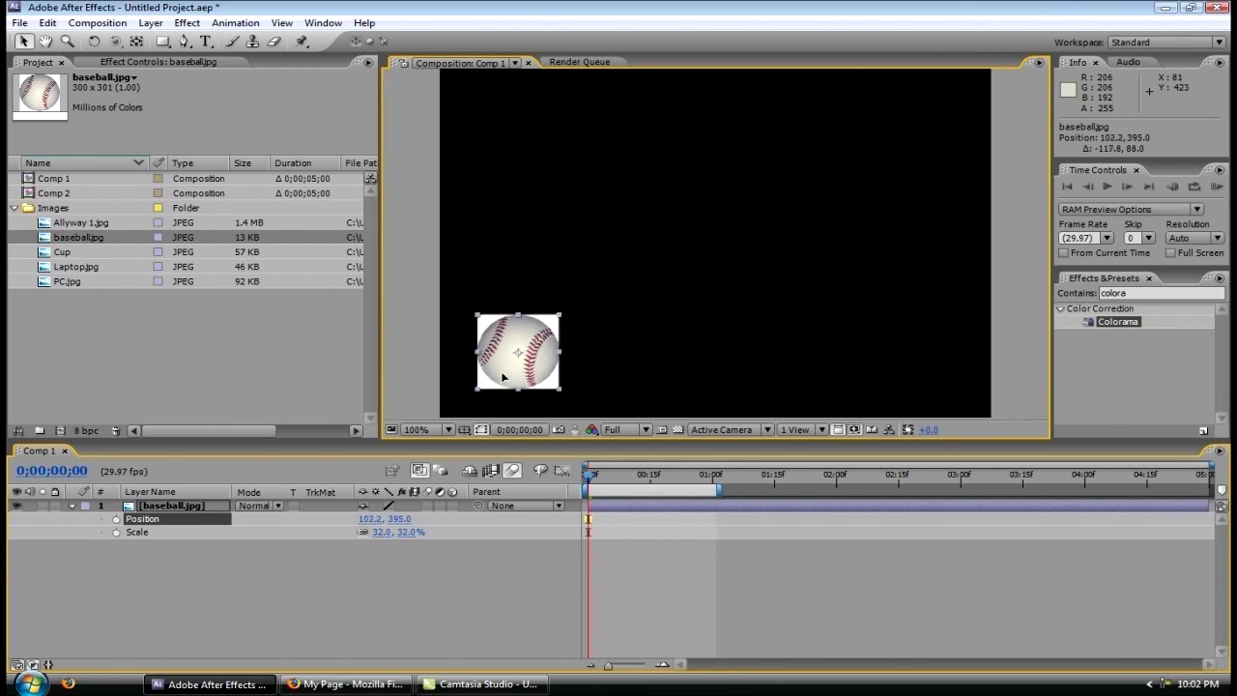
{"action": "left_click", "coordinate": [117, 520]}
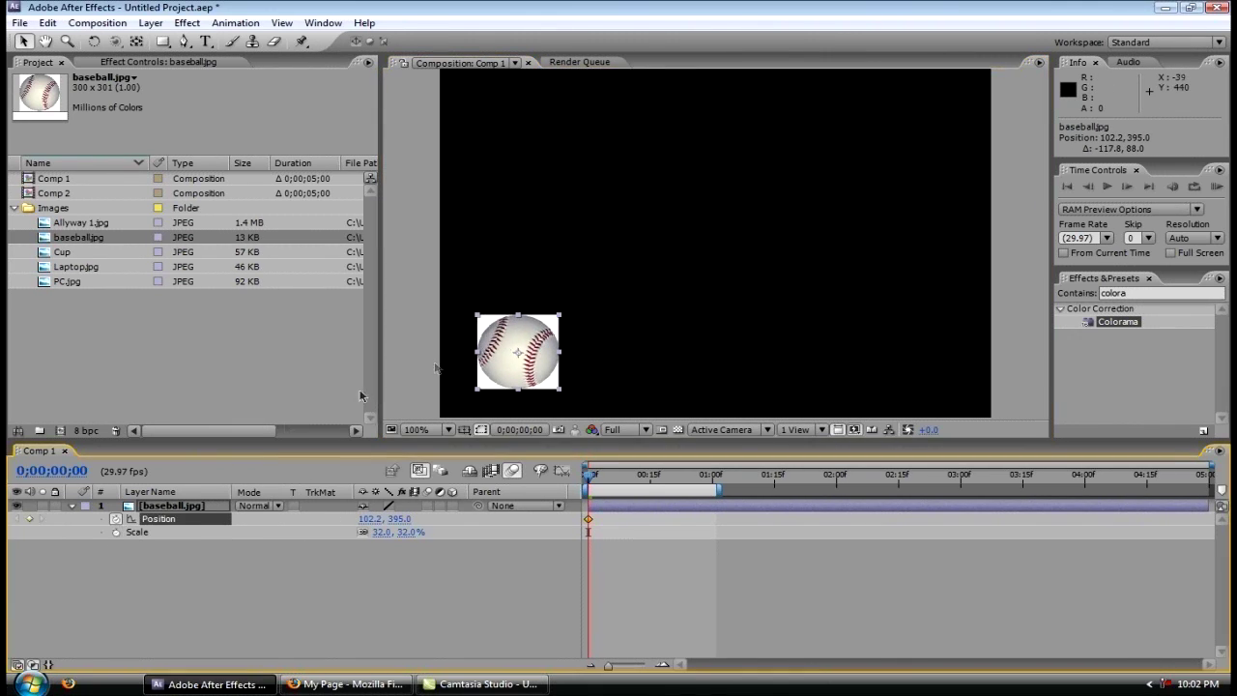
{"action": "left_click", "coordinate": [714, 483]}
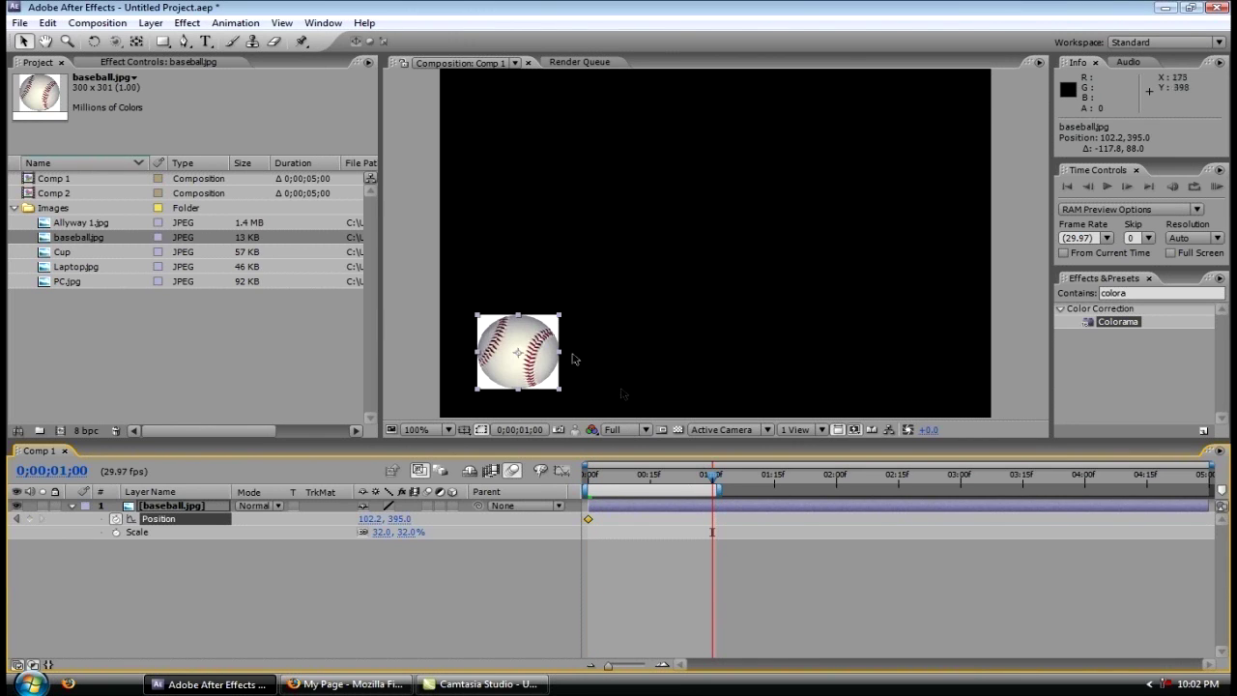
{"action": "left_click_drag", "start_coordinate": [512, 379], "coordinate": [897, 384]}
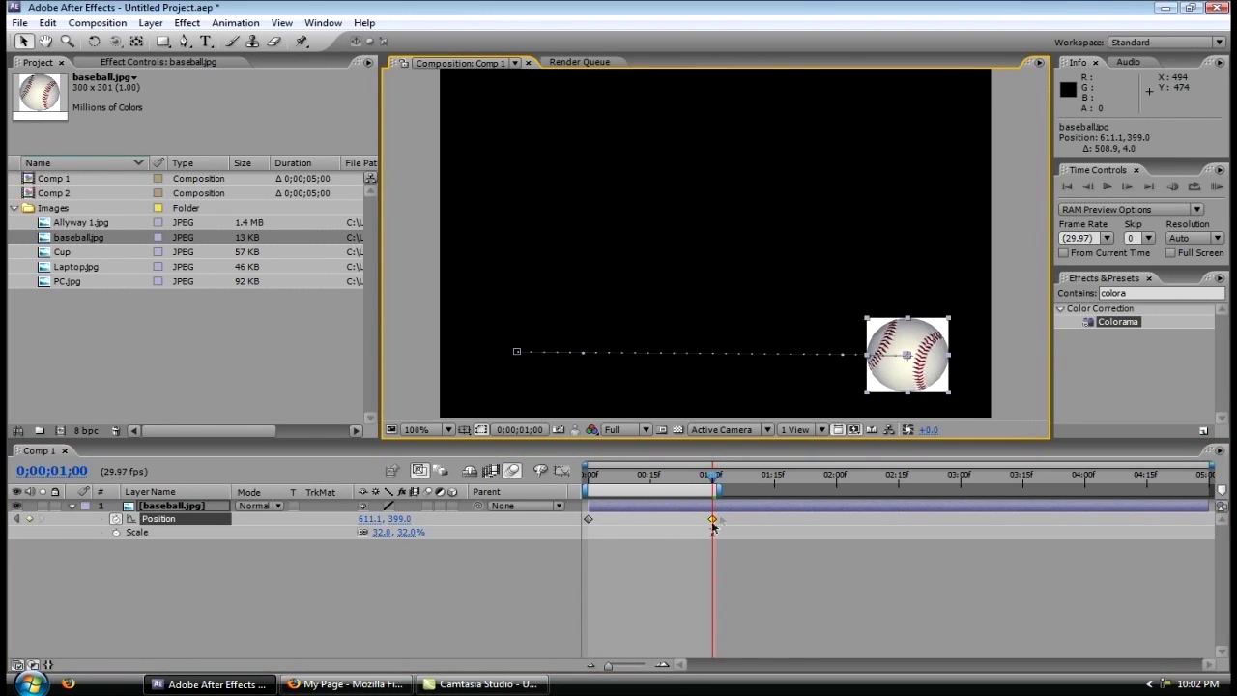
{"action": "left_click", "coordinate": [776, 476]}
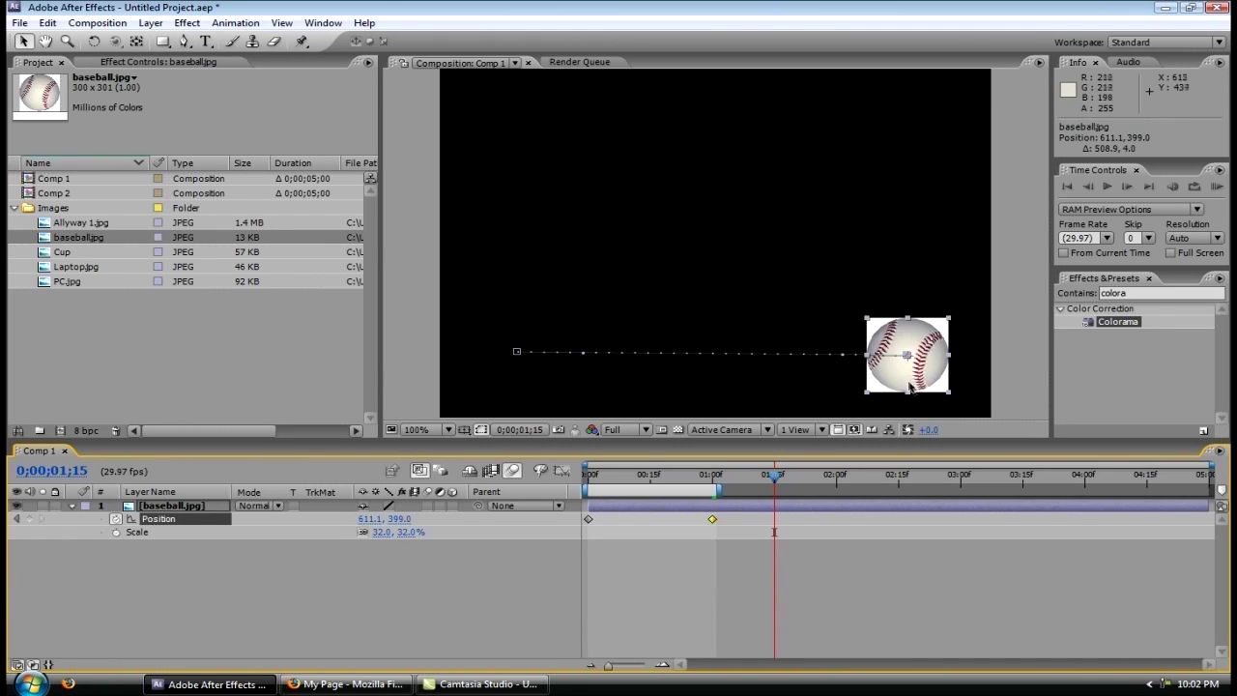
{"action": "left_click_drag", "start_coordinate": [906, 379], "coordinate": [513, 152]}
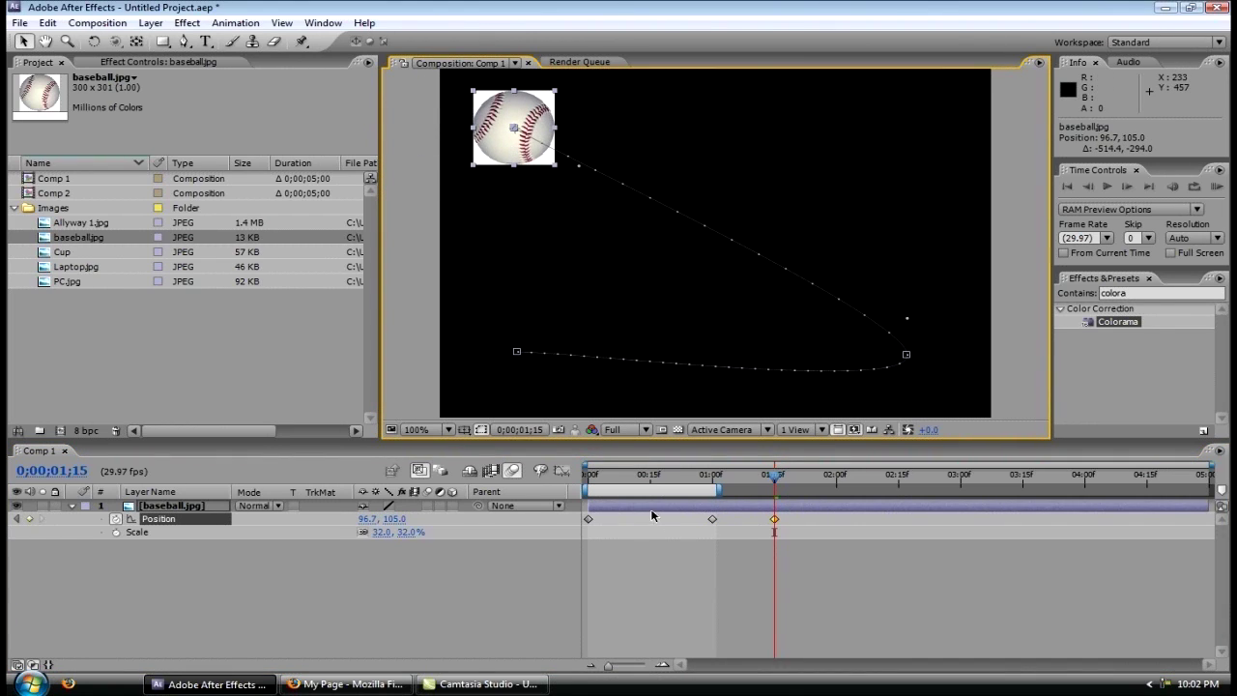
{"action": "mouse_move", "coordinate": [774, 520]}
{"action": "left_mouse_down"}
{"action": "mouse_move", "coordinate": [759, 520]}
{"action": "mouse_move", "coordinate": [743, 481]}
{"action": "mouse_move", "coordinate": [760, 483]}
{"action": "mouse_move", "coordinate": [755, 522]}
{"action": "left_mouse_up"}
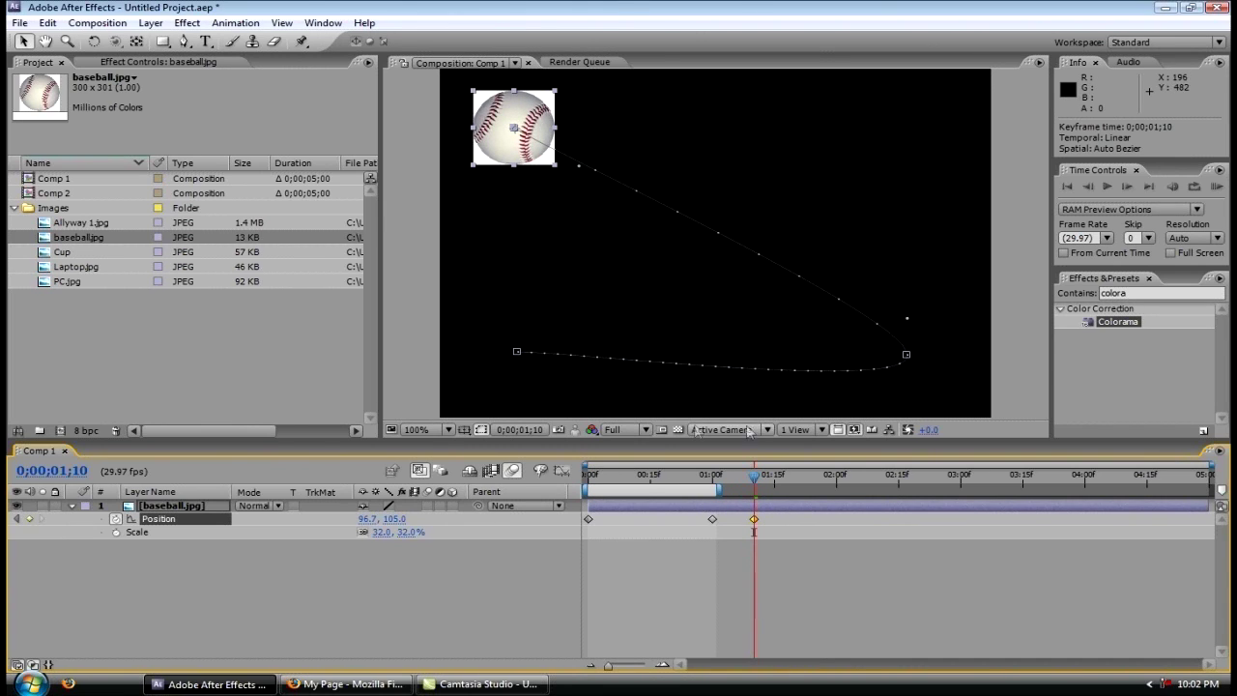
{"action": "left_click_drag", "start_coordinate": [759, 474], "coordinate": [593, 473]}
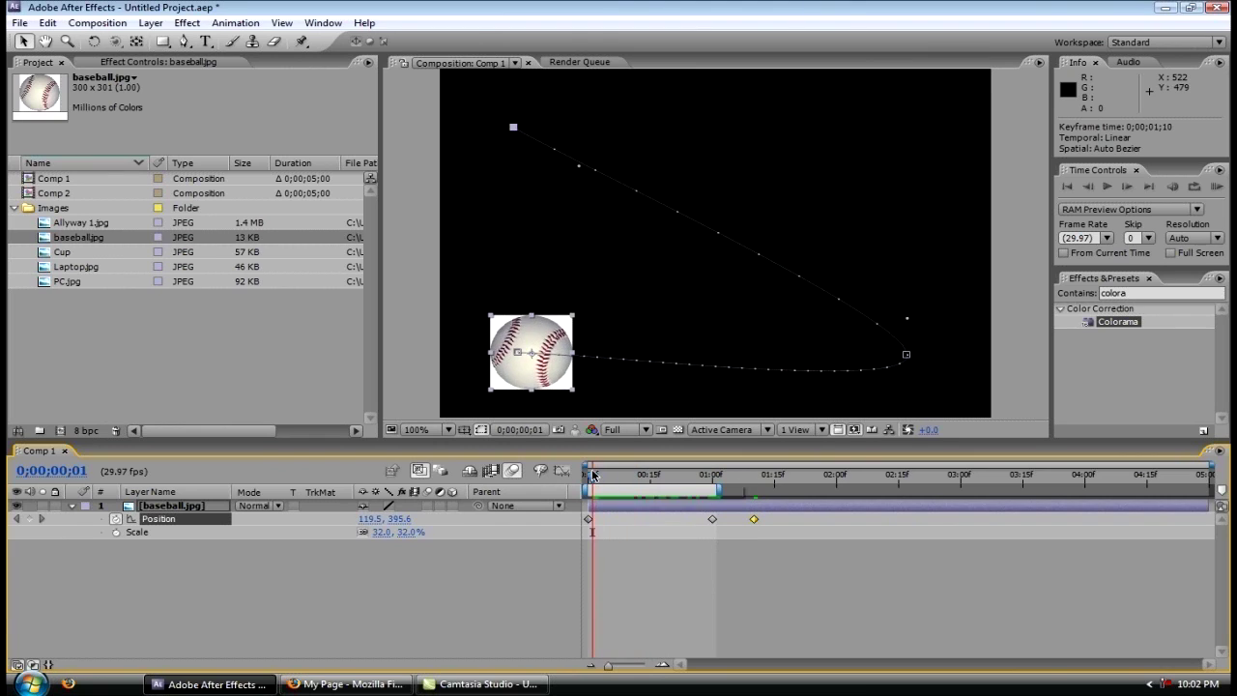
Extend the work area end to 01:13 and RAM preview the baseball's motion
{"action": "left_click_drag", "start_coordinate": [718, 490], "coordinate": [772, 490]}
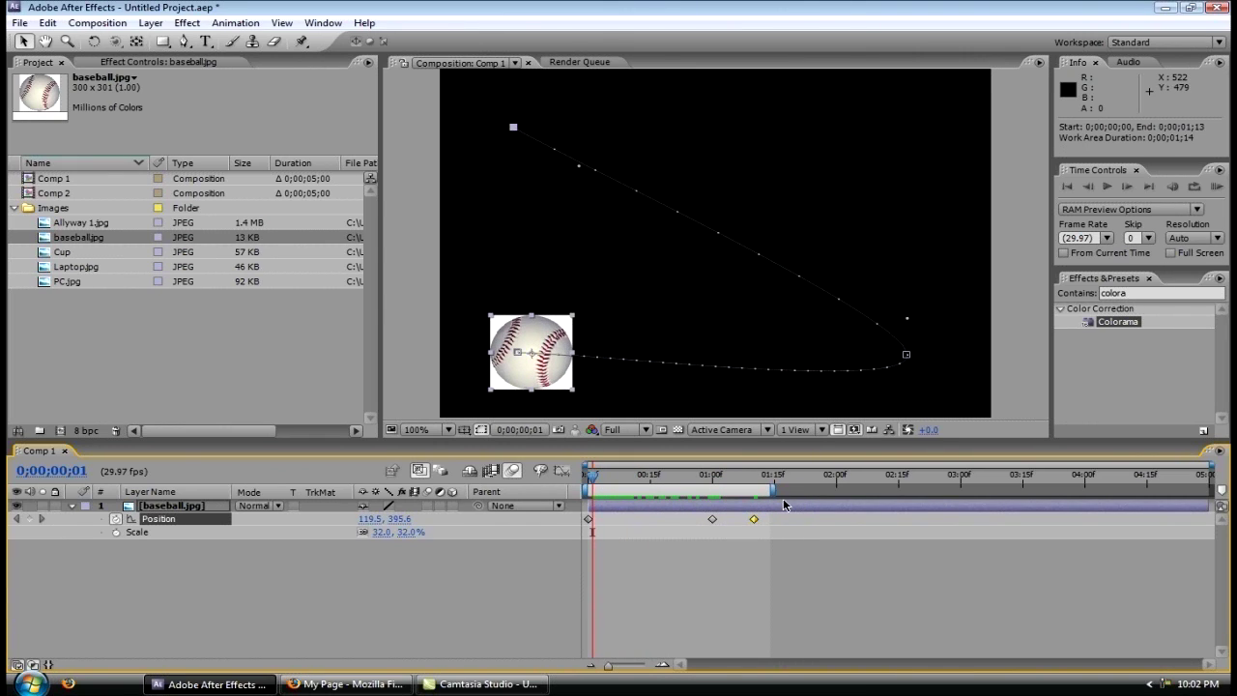
{"action": "key", "text": "KP_0"}
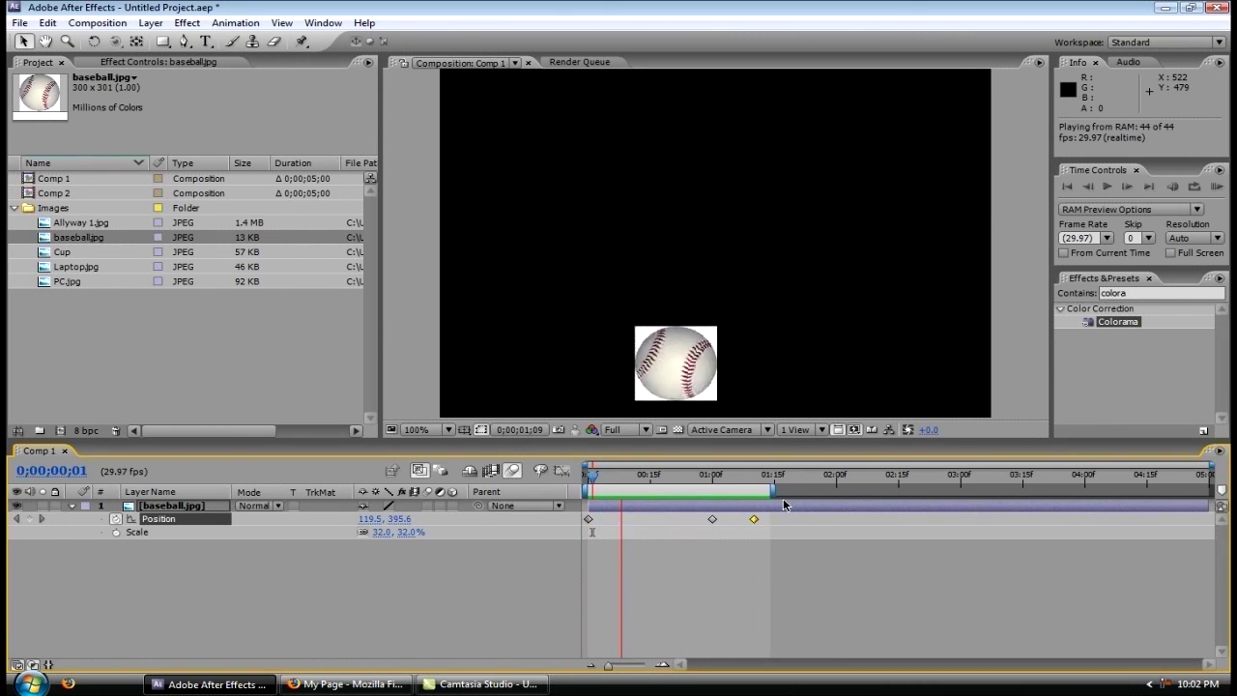
{"action": "key", "text": "space"}
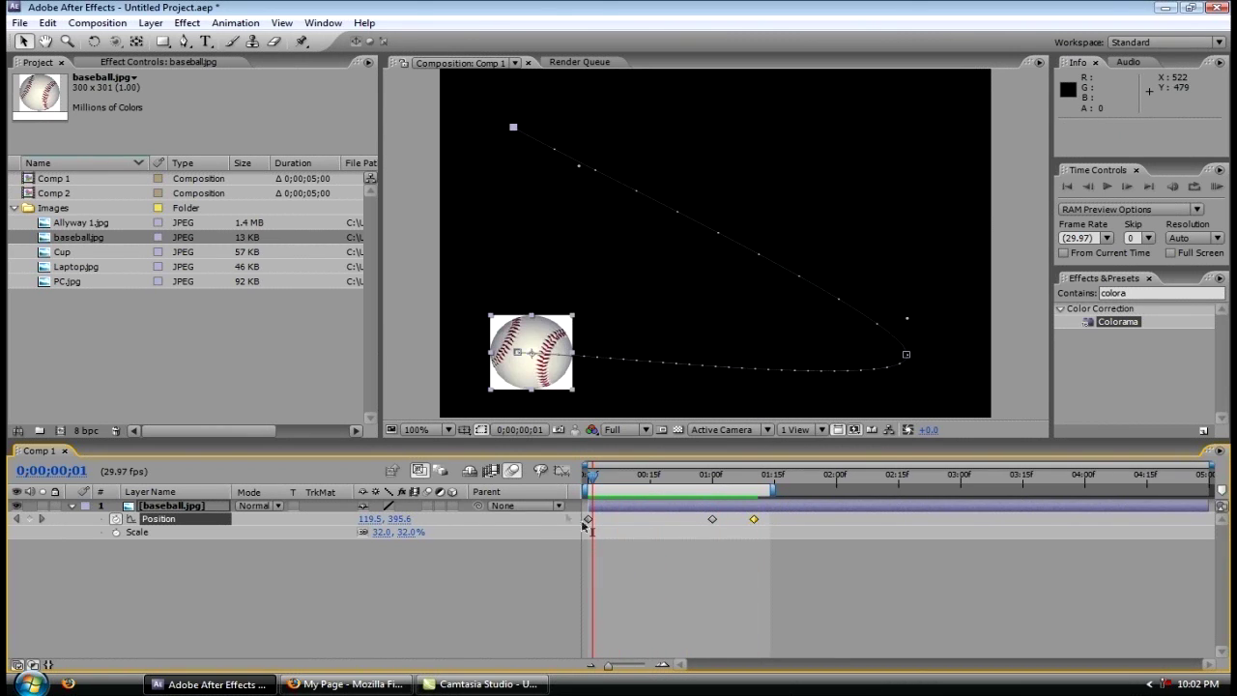
{"action": "left_click", "coordinate": [559, 473]}
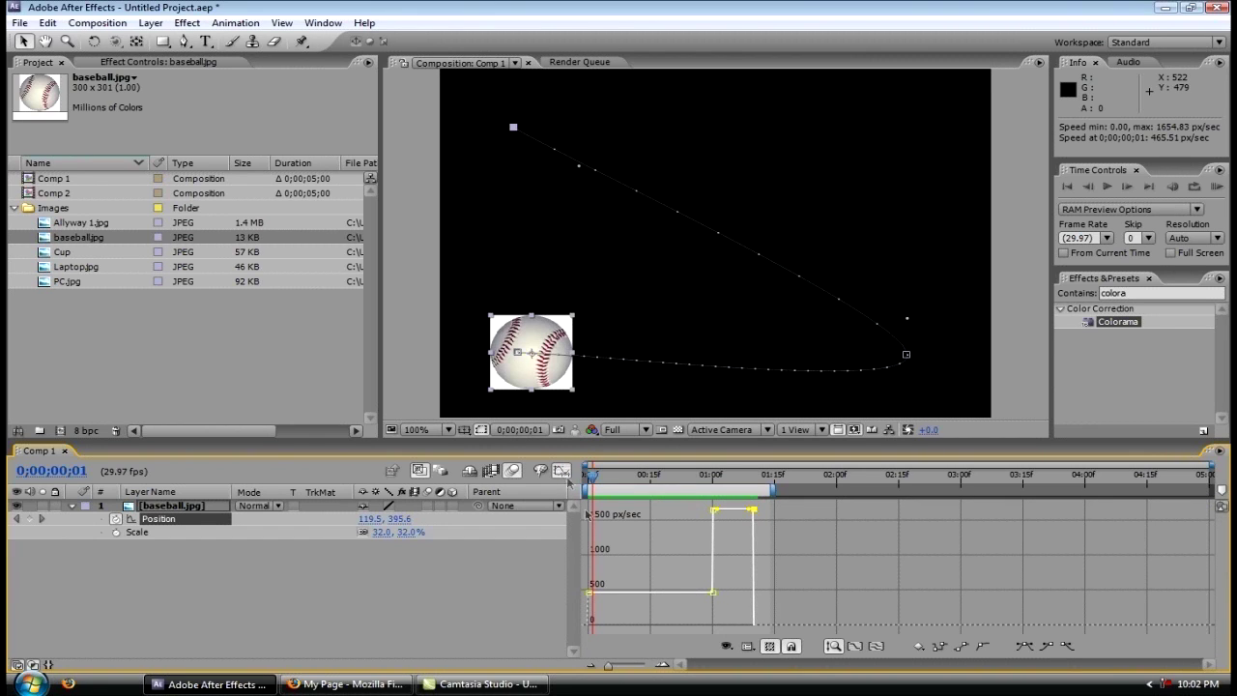
Reshape the Position speed graph so the baseball eases through the middle keyframe and into the last
{"action": "left_click_drag", "start_coordinate": [713, 595], "coordinate": [696, 522]}
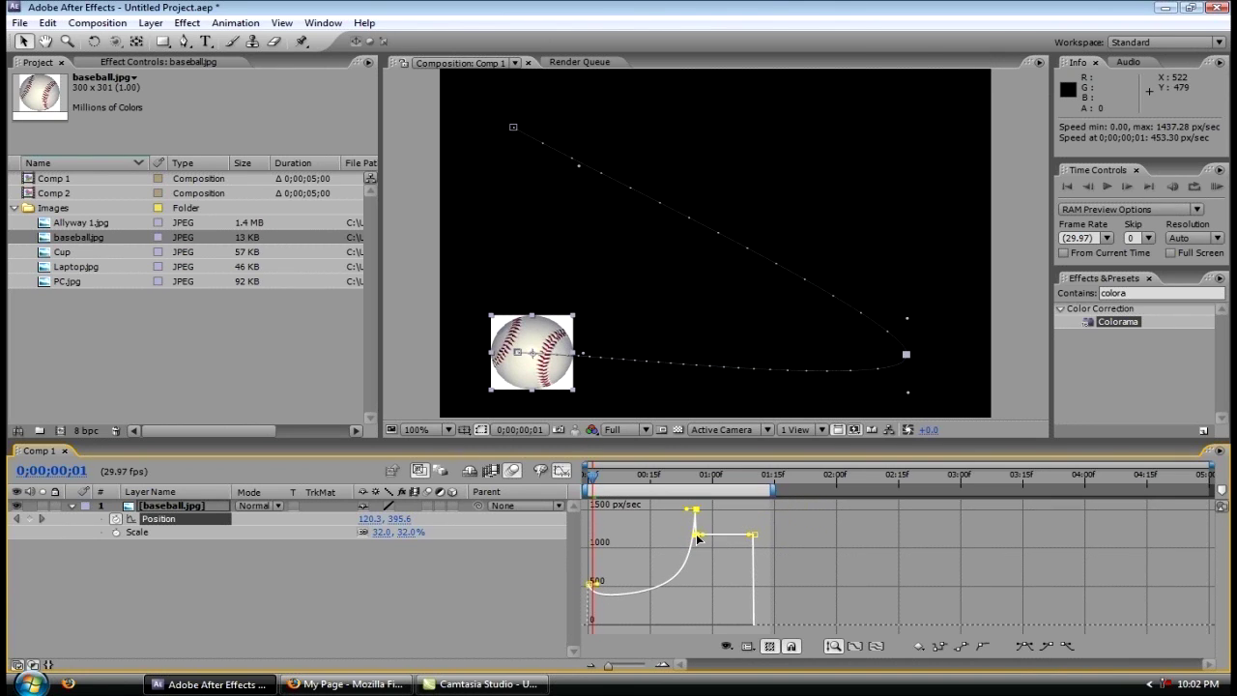
{"action": "mouse_move", "coordinate": [693, 538]}
{"action": "left_mouse_down"}
{"action": "mouse_move", "coordinate": [717, 535]}
{"action": "mouse_move", "coordinate": [719, 569]}
{"action": "mouse_move", "coordinate": [703, 531]}
{"action": "mouse_move", "coordinate": [707, 551]}
{"action": "left_mouse_up"}
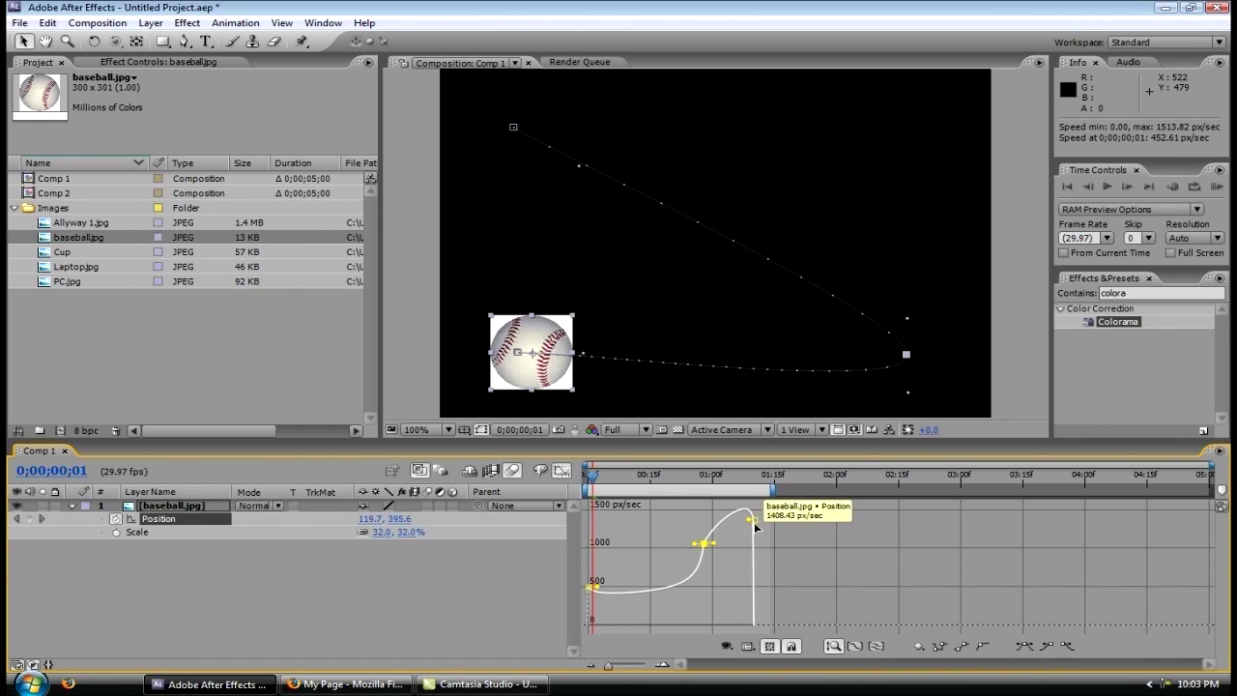
{"action": "mouse_move", "coordinate": [753, 520]}
{"action": "left_mouse_down"}
{"action": "mouse_move", "coordinate": [796, 537]}
{"action": "mouse_move", "coordinate": [775, 510]}
{"action": "left_mouse_up"}
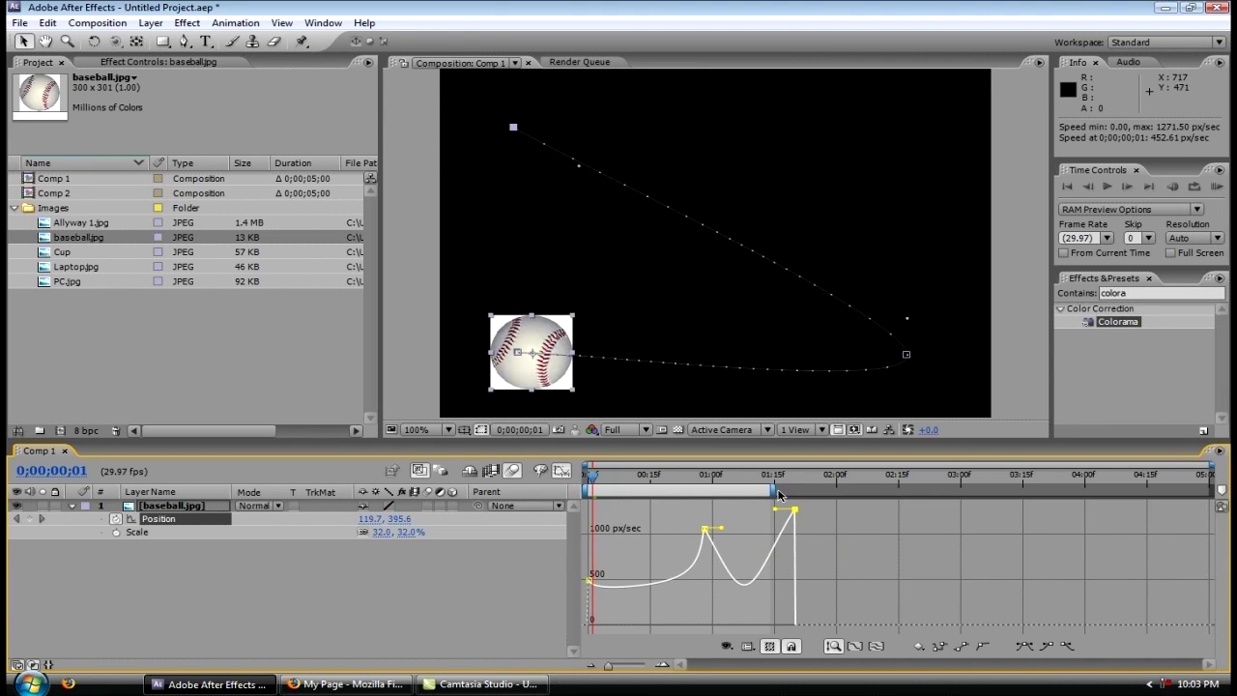
Lengthen the work area to about two seconds and RAM preview the eased animation
{"action": "left_click_drag", "start_coordinate": [779, 494], "coordinate": [819, 494]}
{"action": "key", "text": "KP_0"}
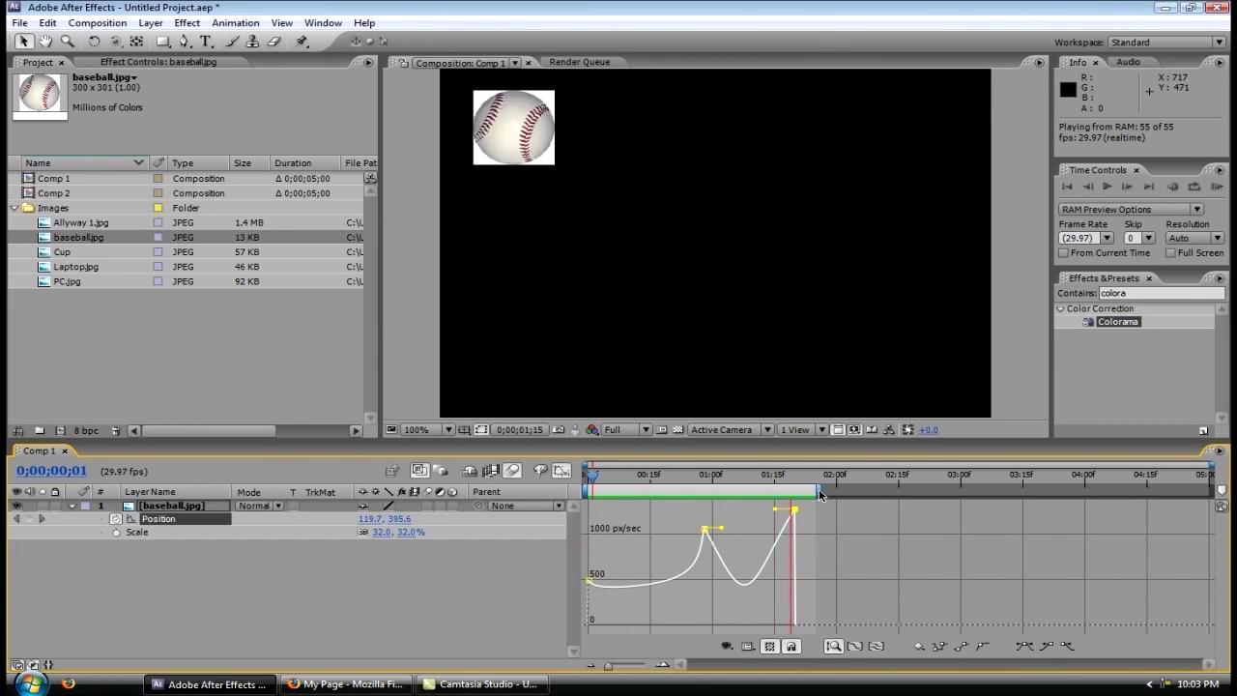
{"action": "key", "text": "space"}
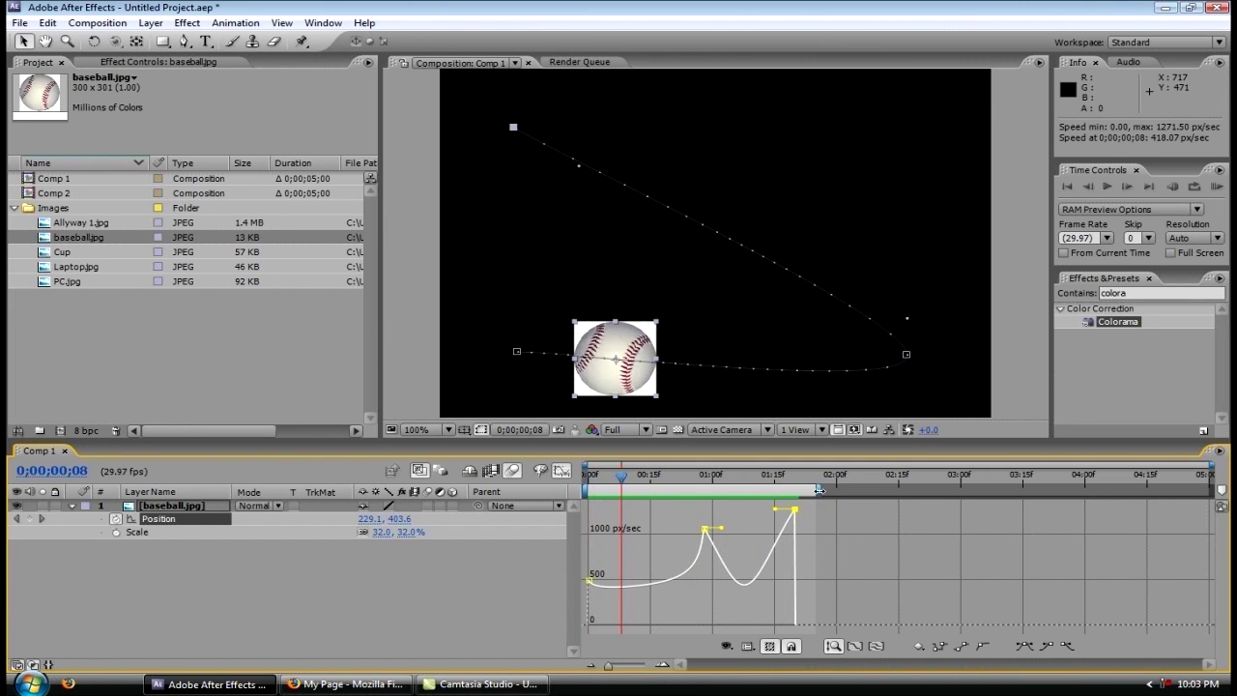
{"action": "left_click", "coordinate": [561, 473]}
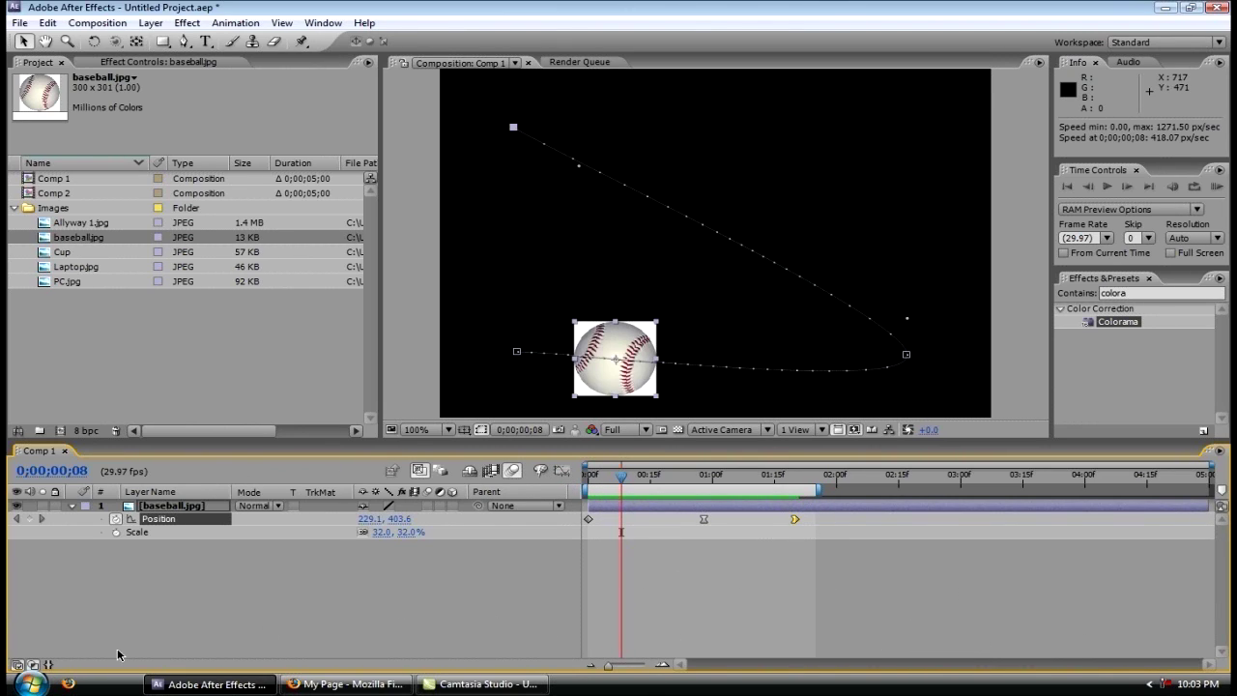
Swap the timeline's switch and mode columns for the In, Out, Duration and Stretch columns
{"action": "left_click", "coordinate": [17, 665]}
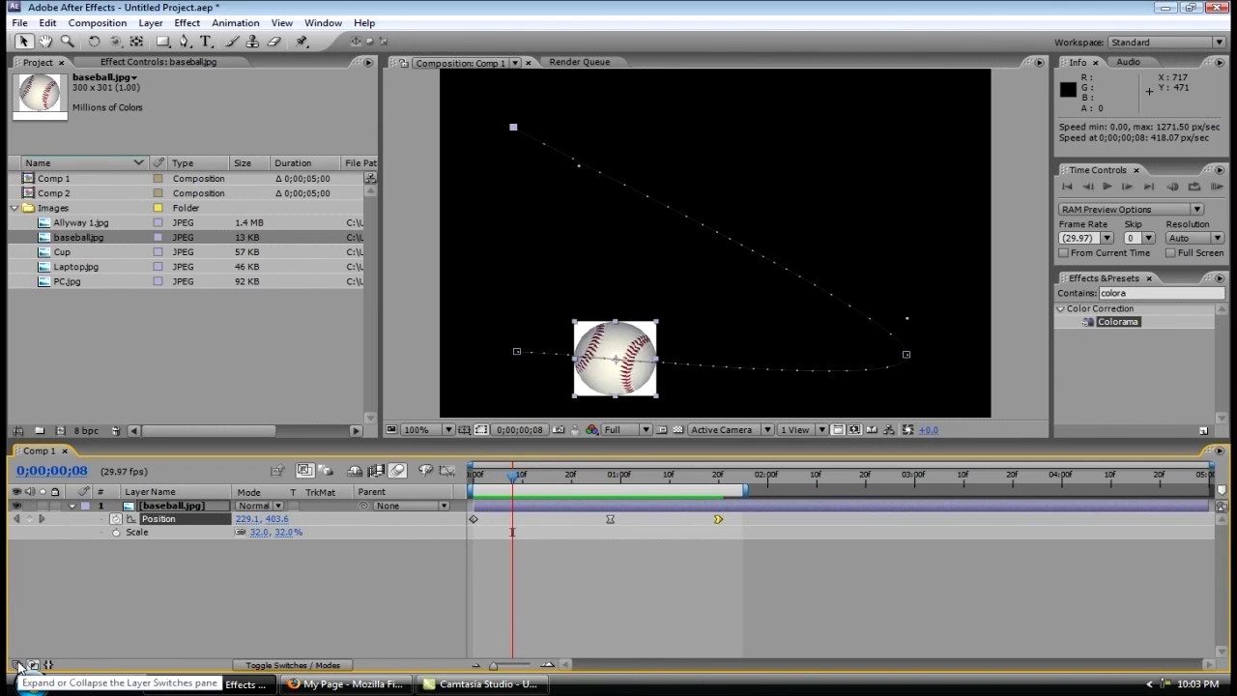
{"action": "left_click", "coordinate": [33, 665]}
{"action": "left_click", "coordinate": [50, 665]}
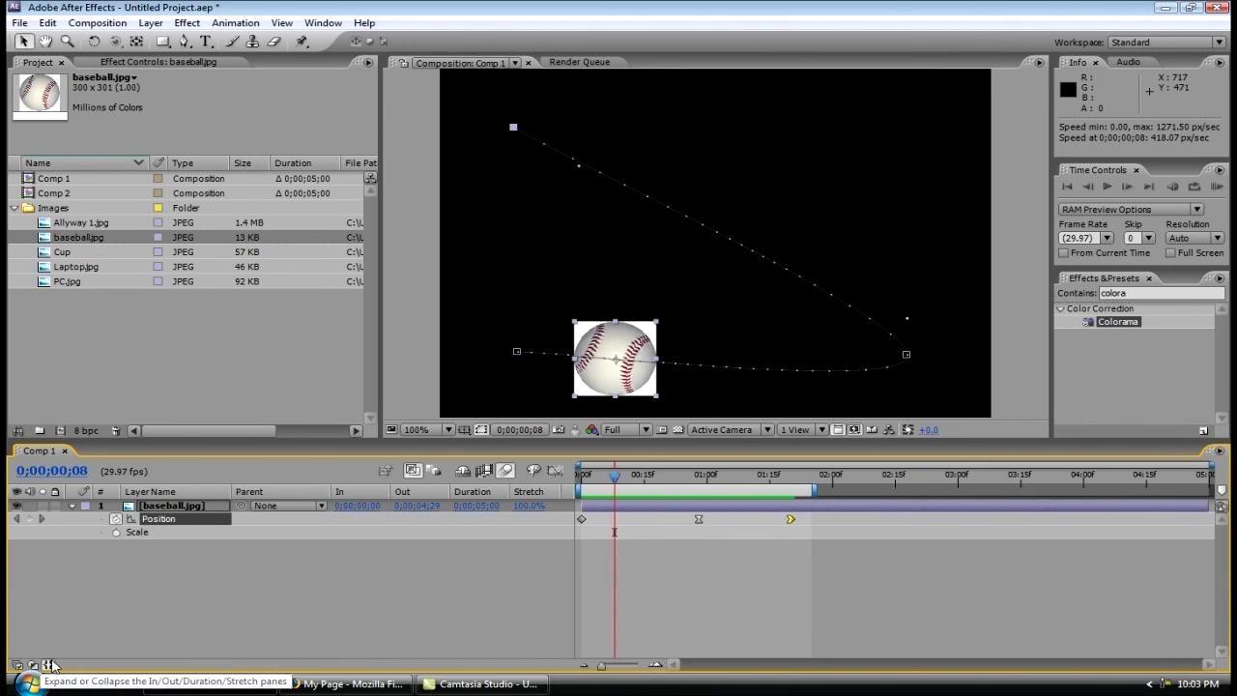